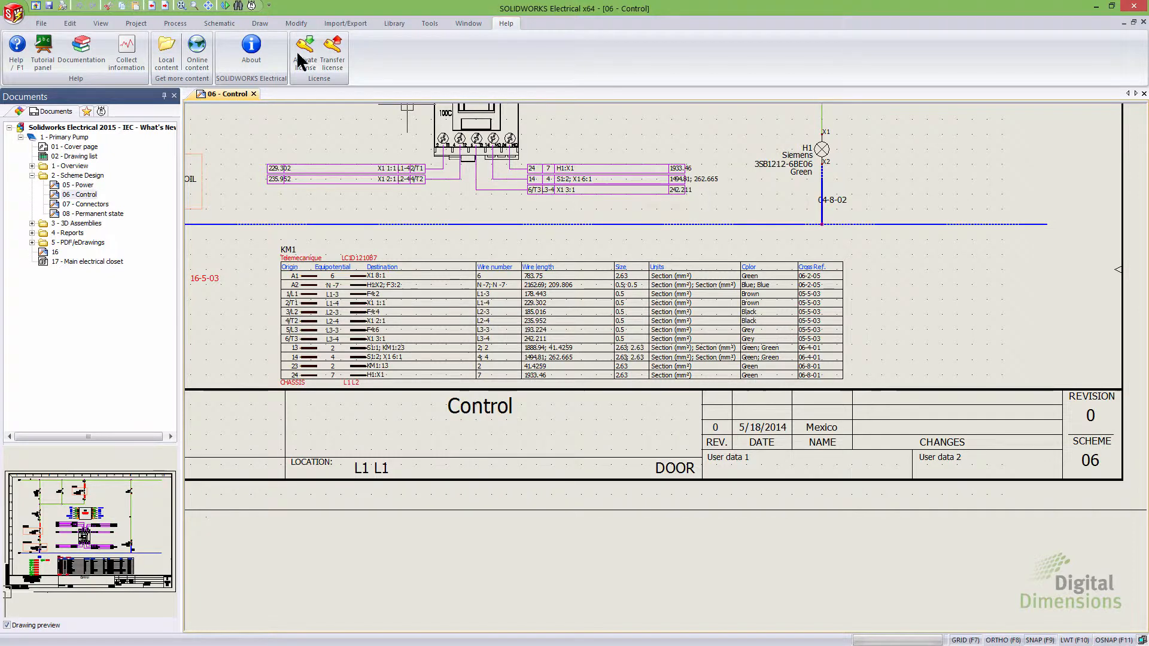
- Open the SOLIDWORKS Electrical help and show its New Features topic
{"action": "left_click", "coordinate": [18, 65]}
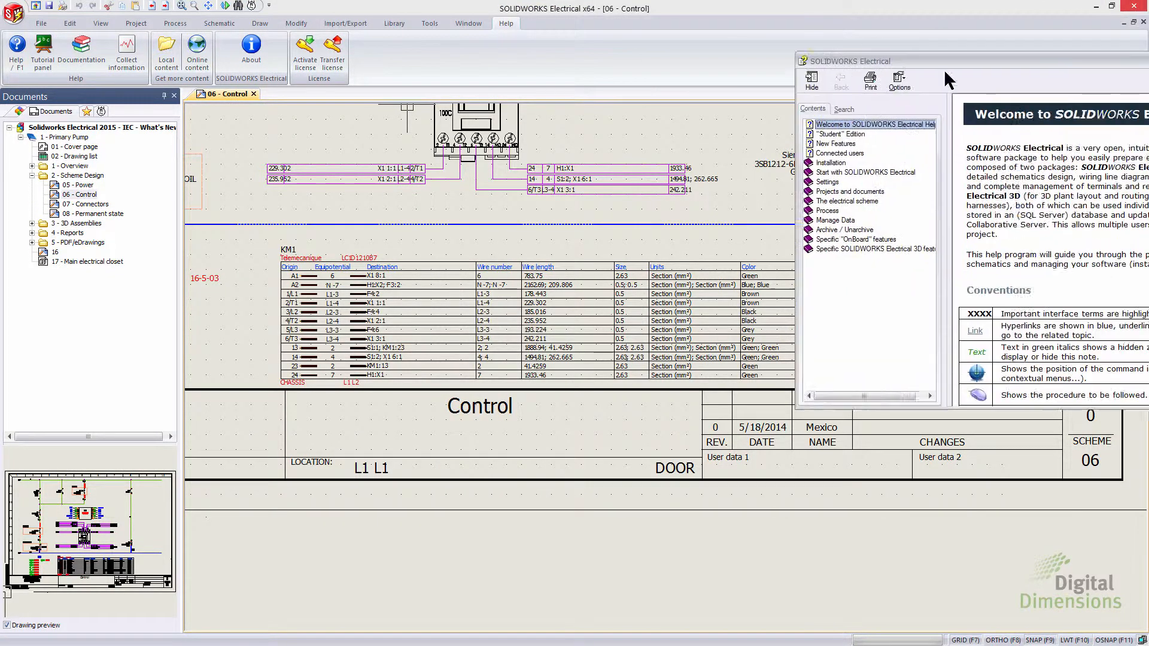
{"action": "left_click_drag", "start_coordinate": [513, 69], "coordinate": [506, 70]}
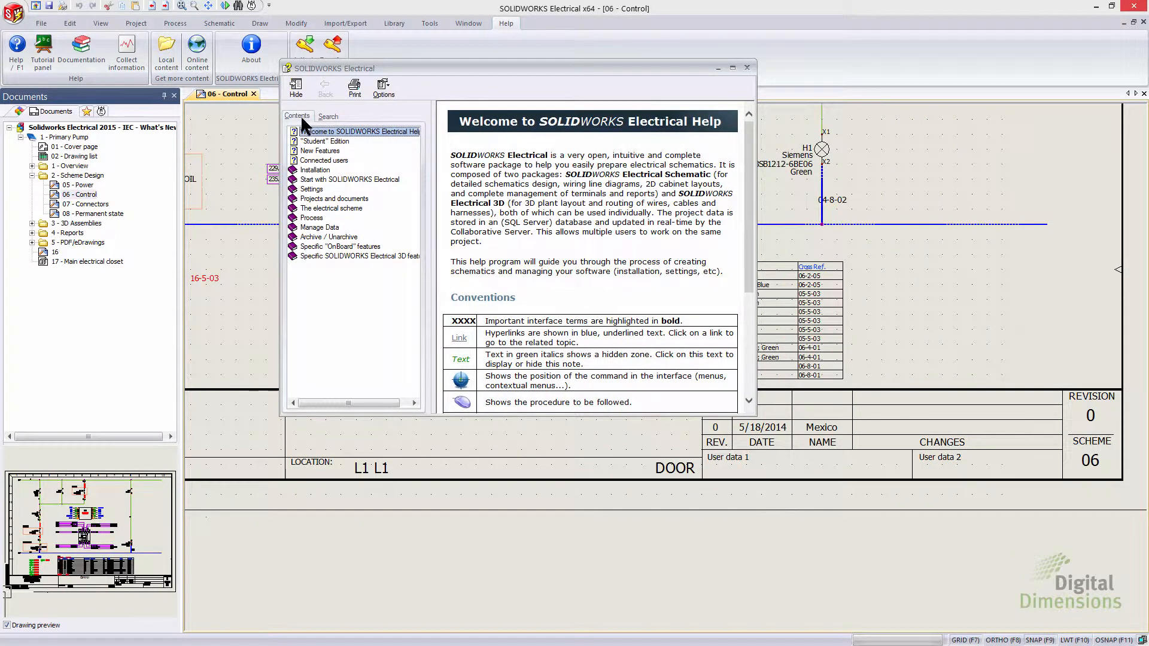
{"action": "left_click", "coordinate": [316, 151]}
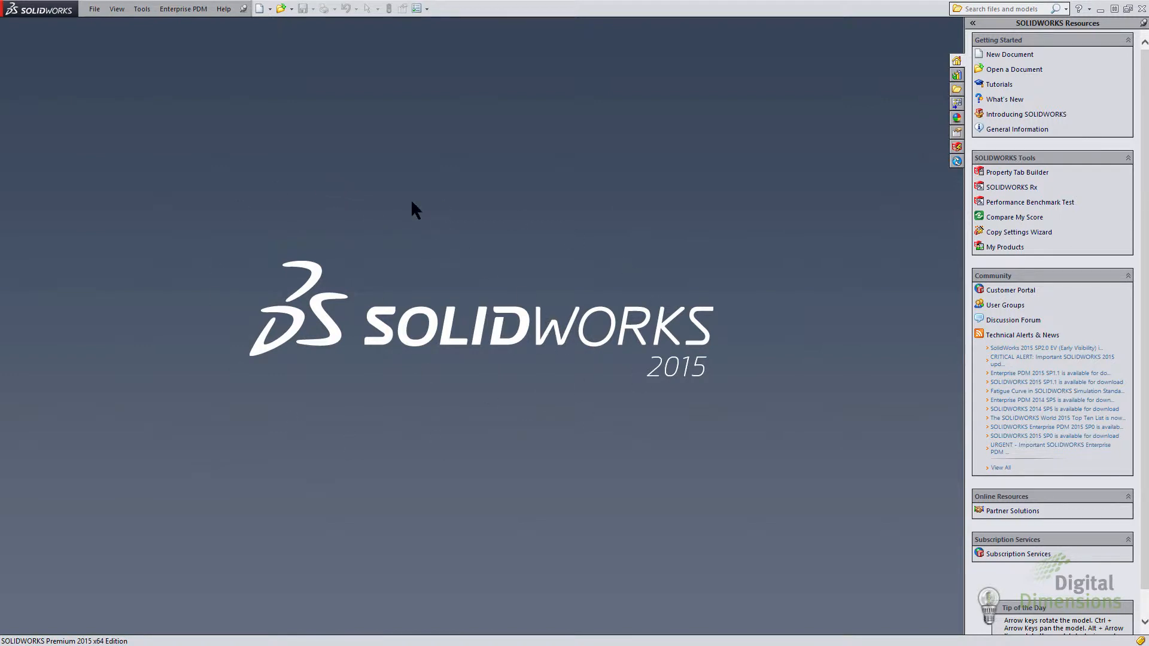
- Switch to SOLIDWORKS and open the Enhanced Formula Manager topic in the SOLIDWORKS Electrical chapter of the What's New PDF
{"action": "left_click", "coordinate": [230, 9]}
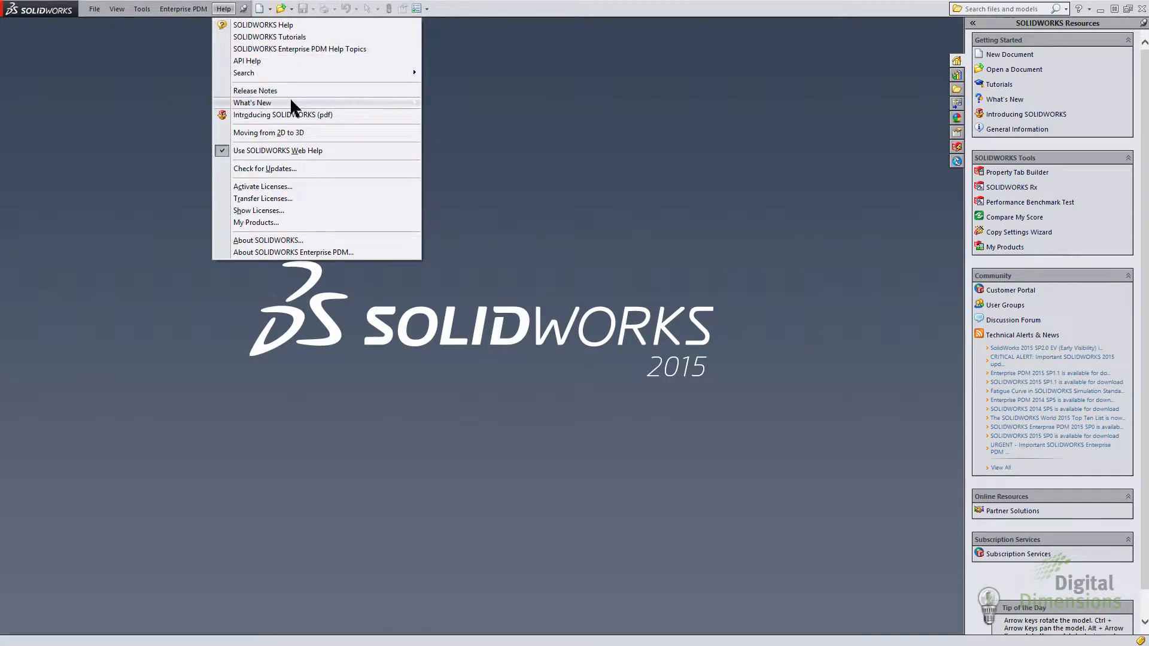
{"action": "mouse_move", "coordinate": [290, 101]}
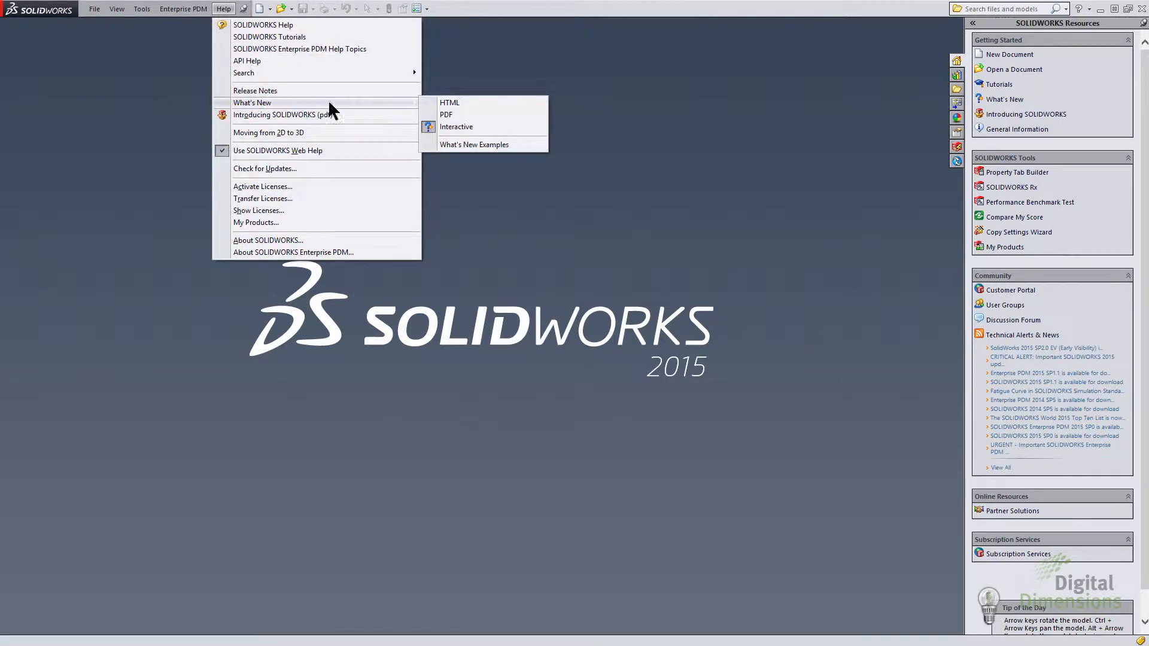
{"action": "left_click", "coordinate": [463, 115]}
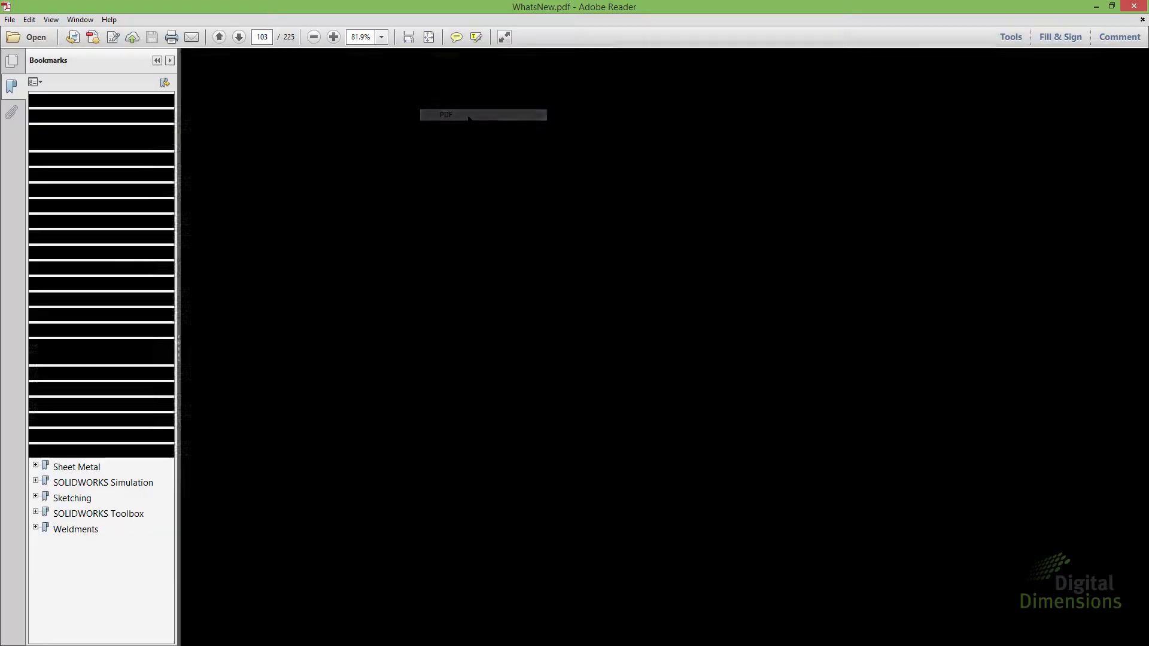
{"action": "left_click", "coordinate": [128, 318]}
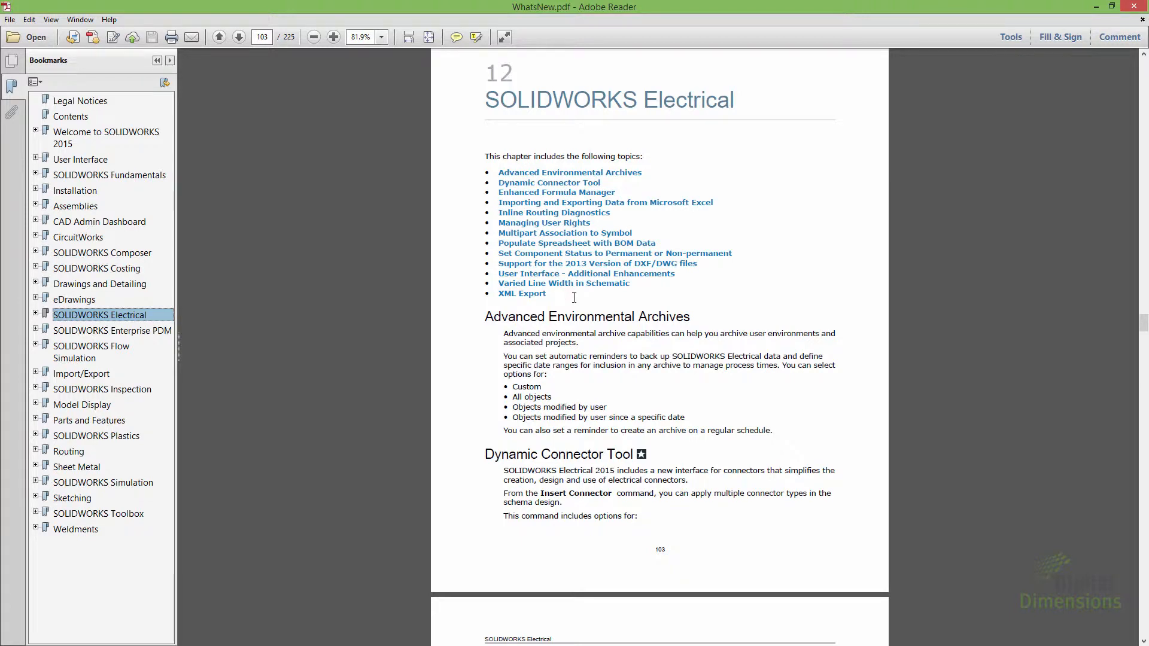
{"action": "left_click", "coordinate": [557, 193]}
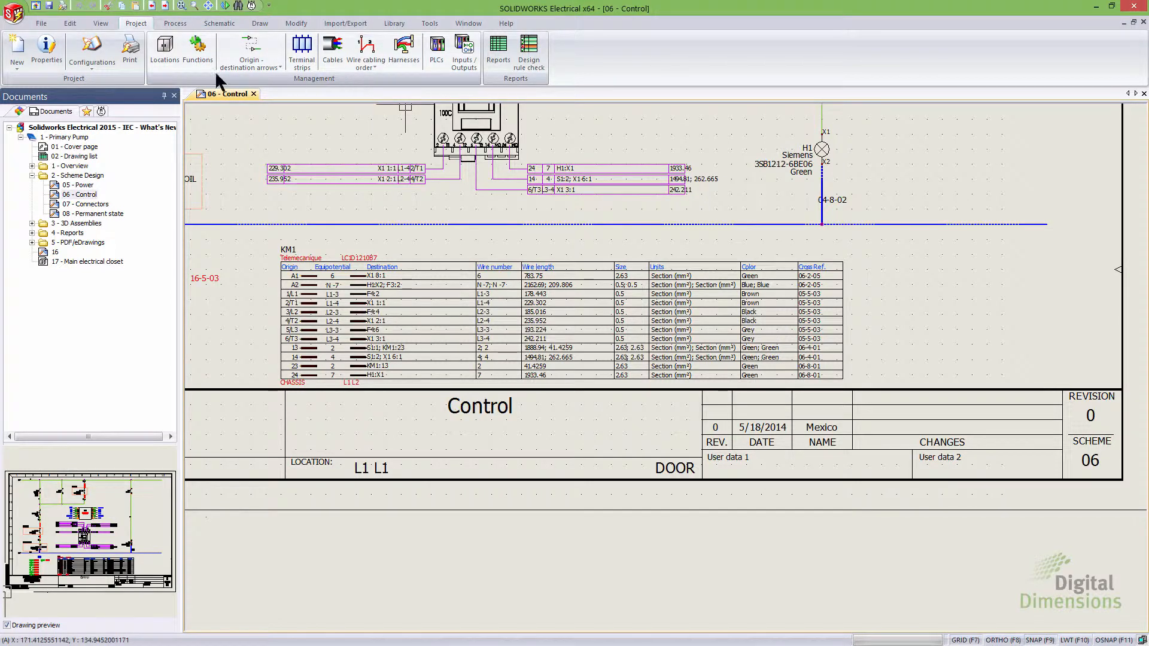
- Switch to SOLIDWORKS Electrical and open the wire style manager for the current project
{"action": "left_click", "coordinate": [94, 60]}
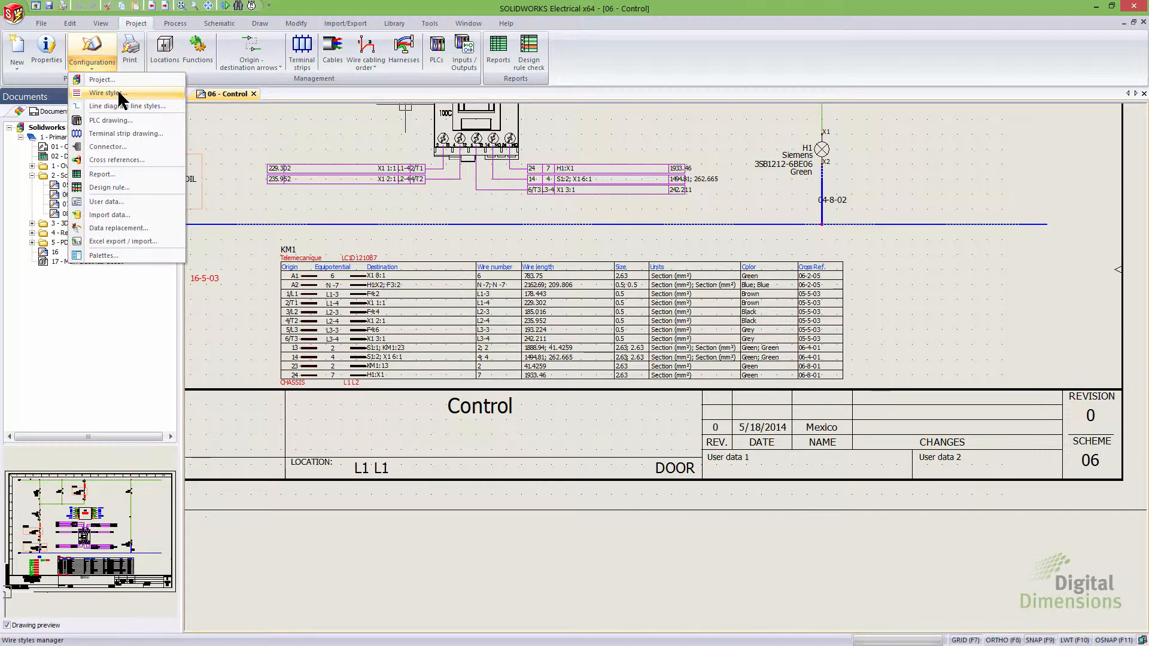
{"action": "left_click", "coordinate": [119, 94]}
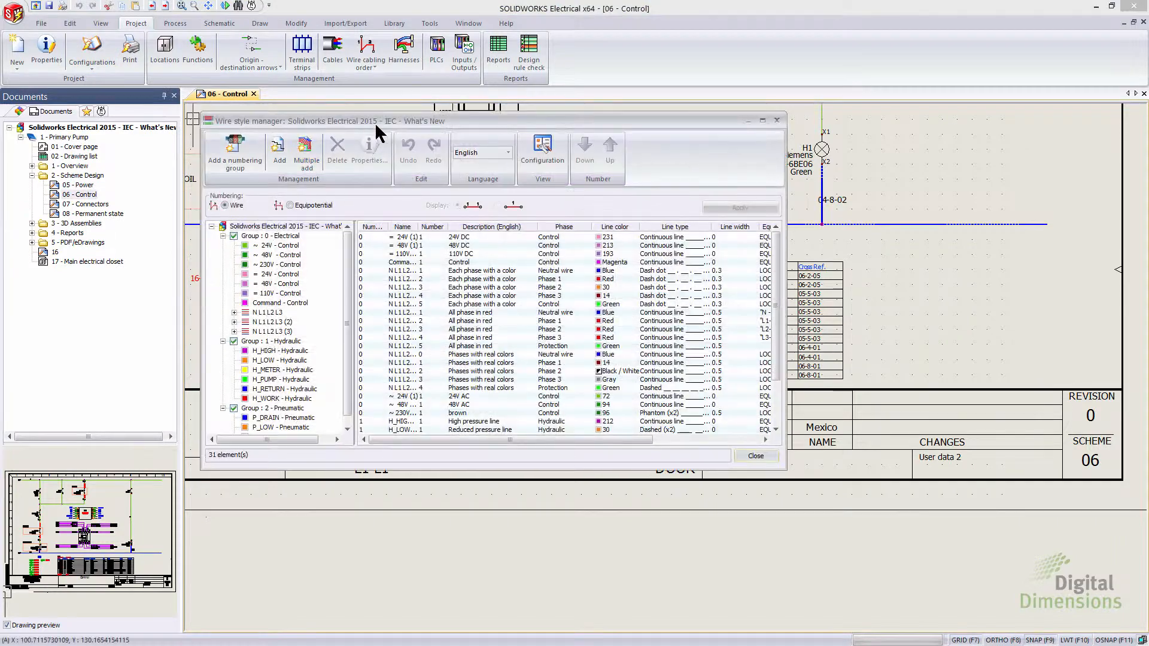
{"action": "left_click_drag", "start_coordinate": [394, 119], "coordinate": [403, 117]}
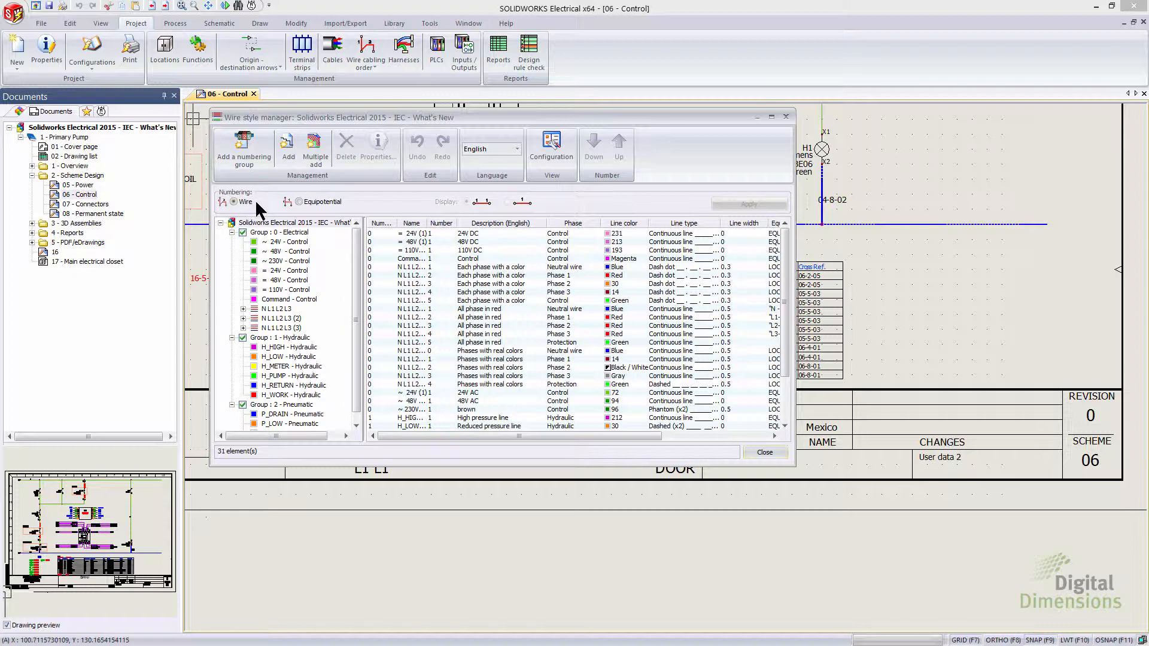
- Open the properties of the ~ 48V control wire style and bring up its wire formula for editing
{"action": "left_click", "coordinate": [279, 252]}
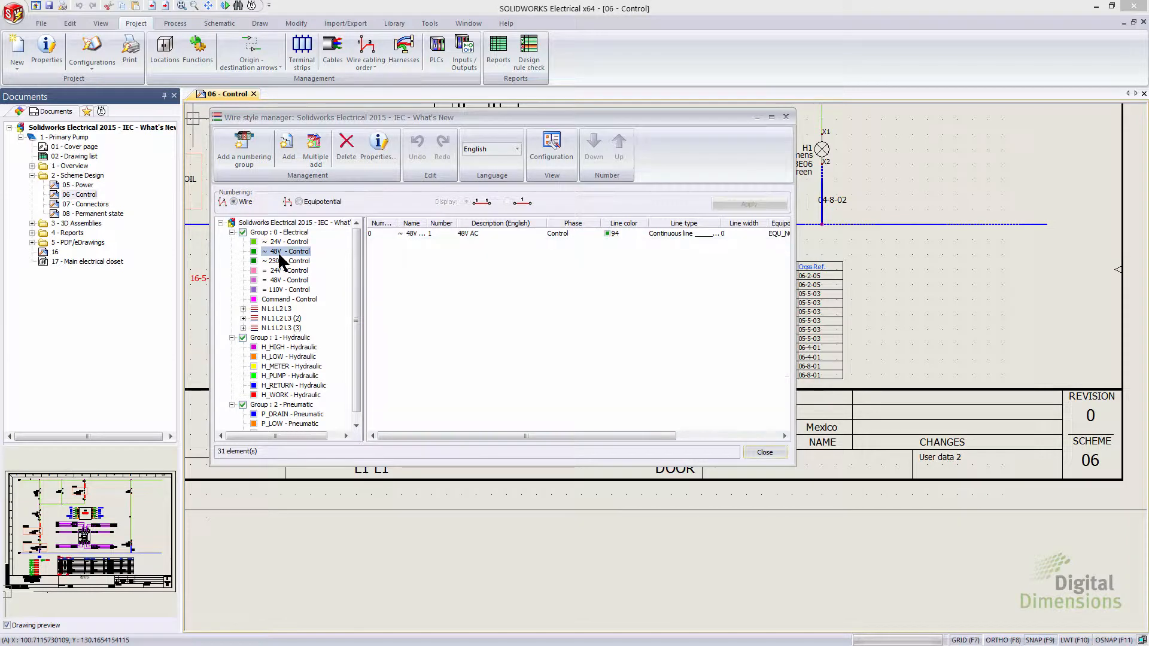
{"action": "left_click", "coordinate": [378, 148]}
{"action": "left_click_drag", "start_coordinate": [375, 182], "coordinate": [512, 173]}
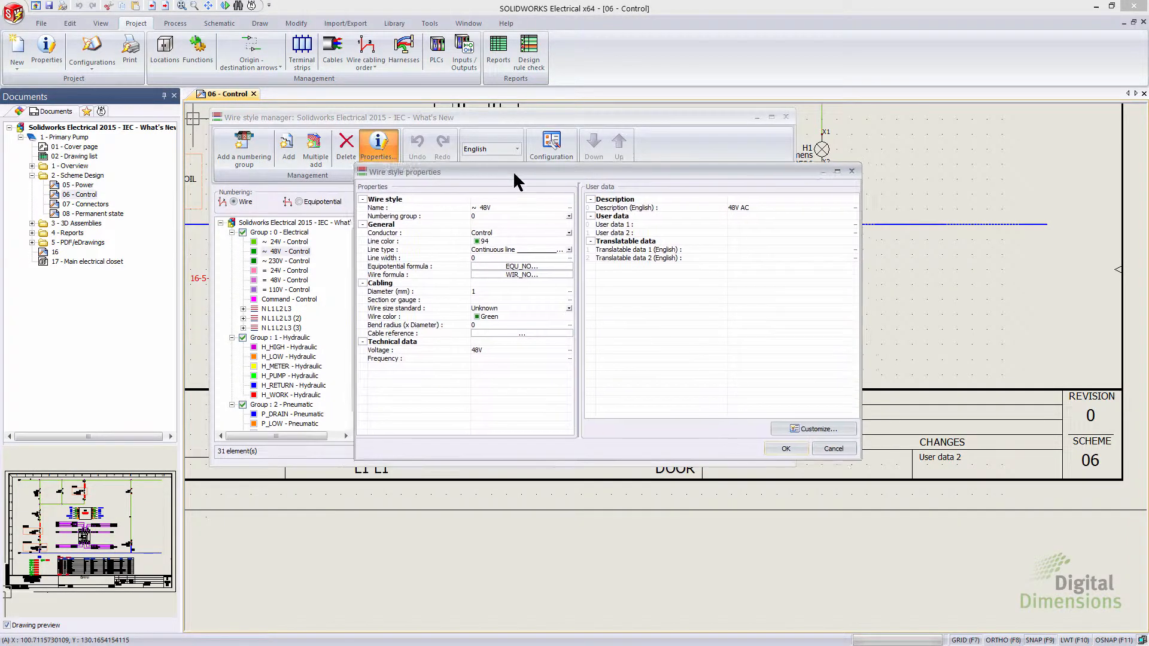
{"action": "left_click", "coordinate": [386, 276]}
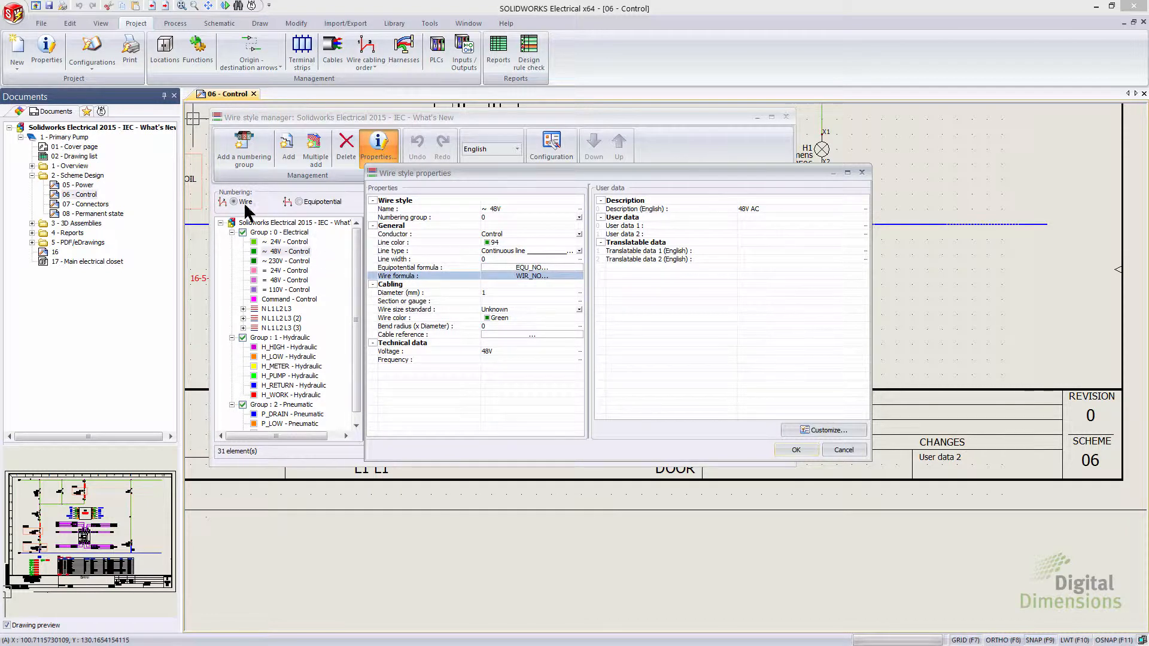
{"action": "left_click", "coordinate": [542, 276]}
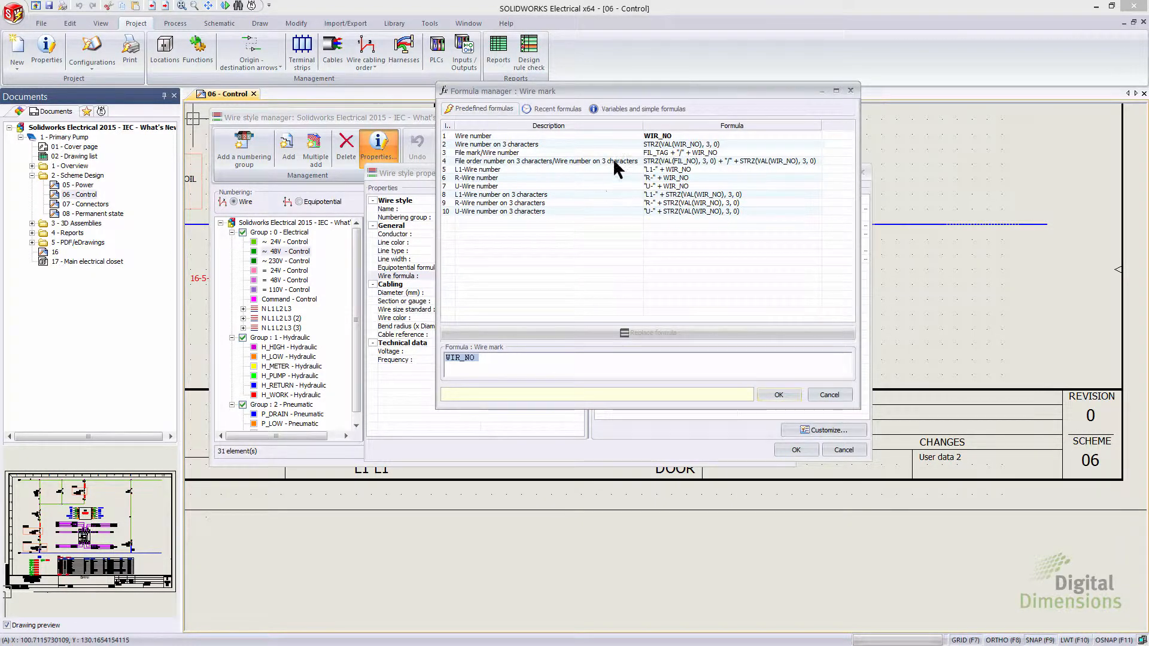
- Examine the variables and simple formulas available for the wire mark, including the position variables
{"action": "left_click", "coordinate": [624, 105]}
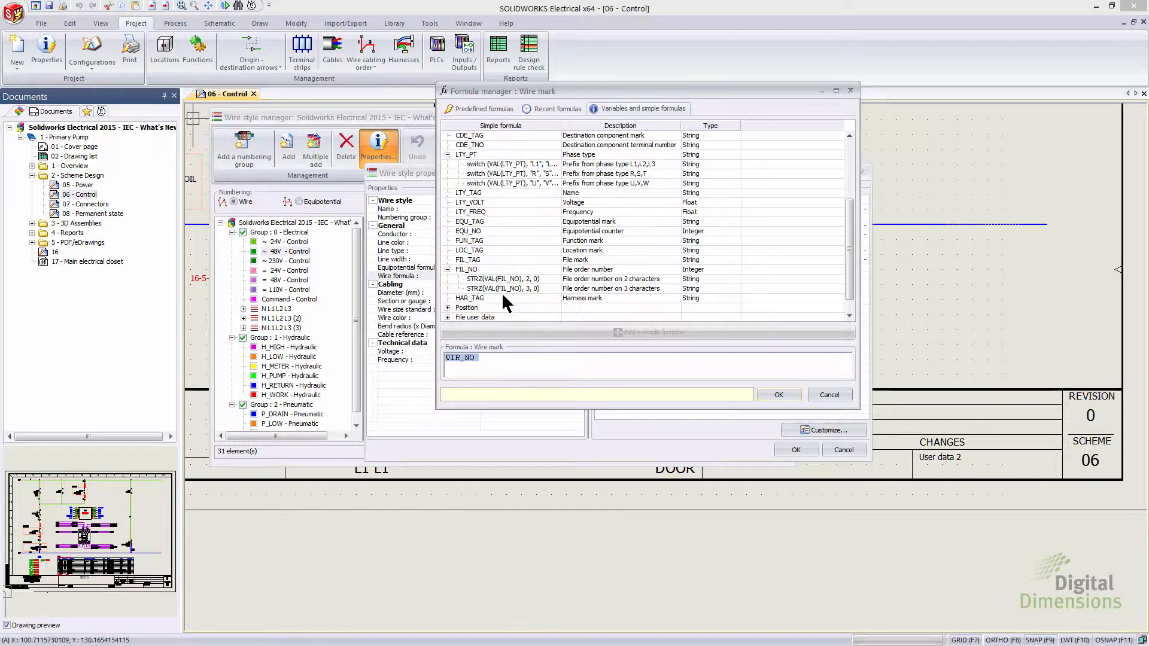
{"action": "left_click", "coordinate": [455, 308]}
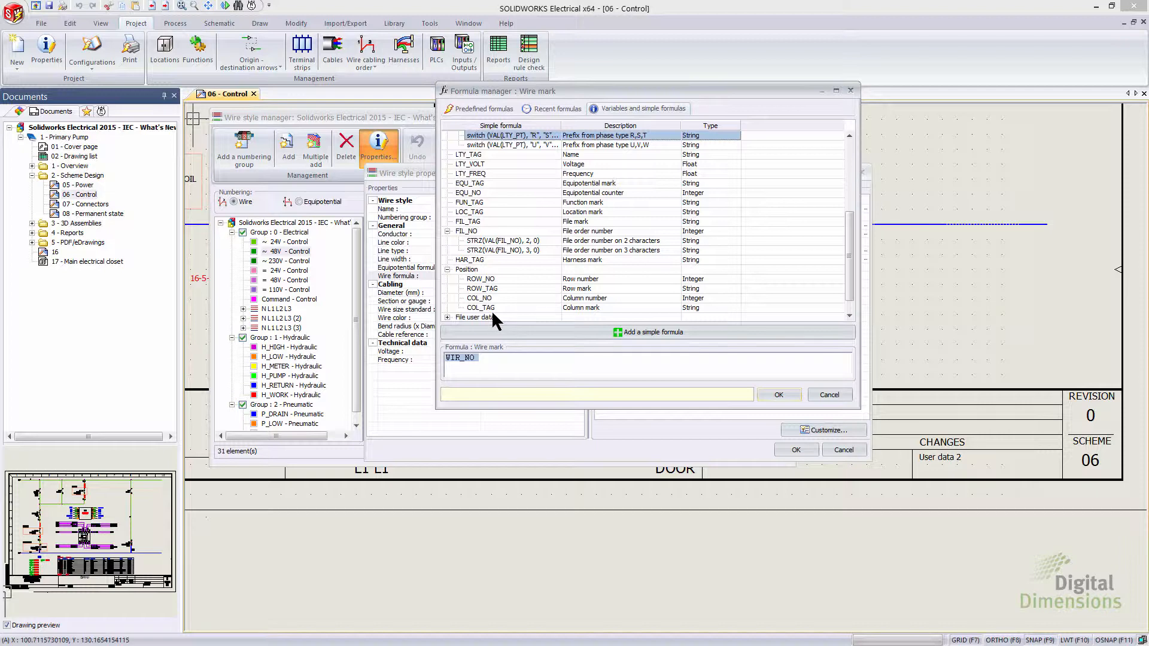
{"action": "scroll", "coordinate": [501, 300], "scroll_direction": "down", "scroll_amount": 1}
{"action": "scroll", "coordinate": [501, 300], "scroll_direction": "up", "scroll_amount": 2}
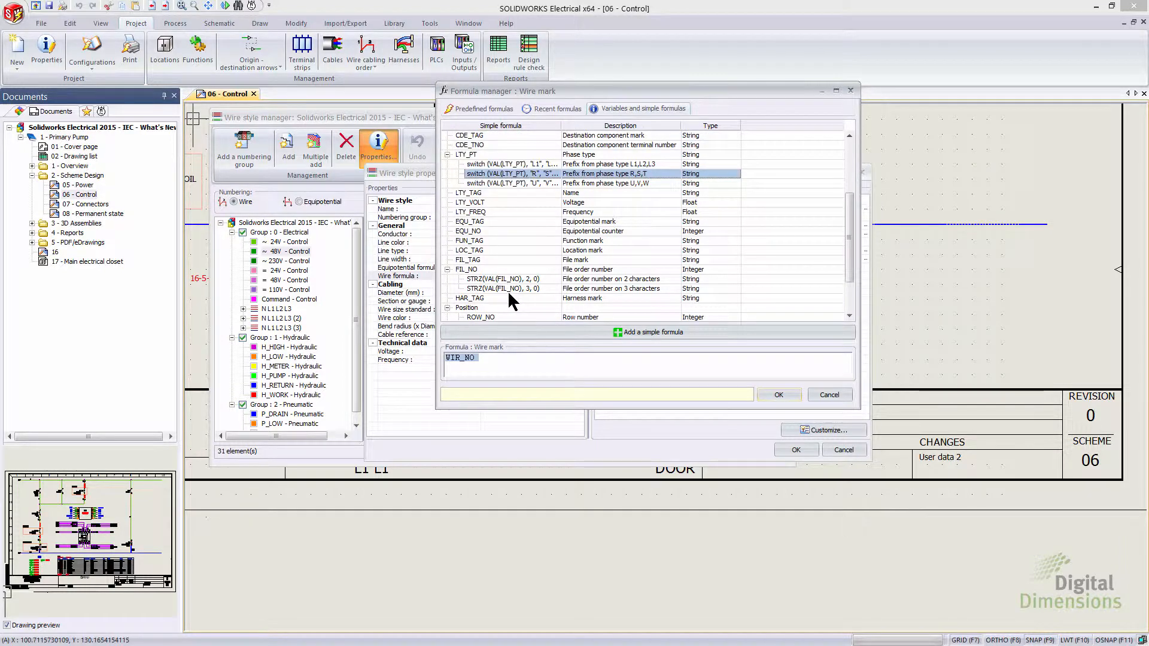
{"action": "scroll", "coordinate": [508, 281], "scroll_direction": "up", "scroll_amount": 2}
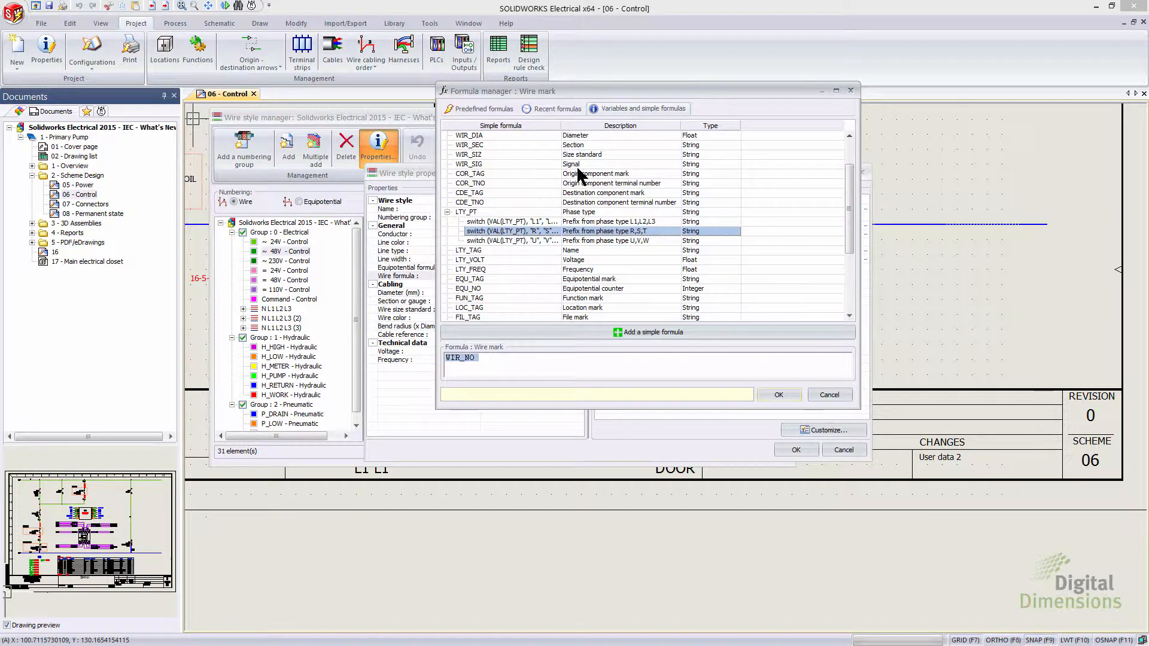
{"action": "left_click", "coordinate": [469, 172]}
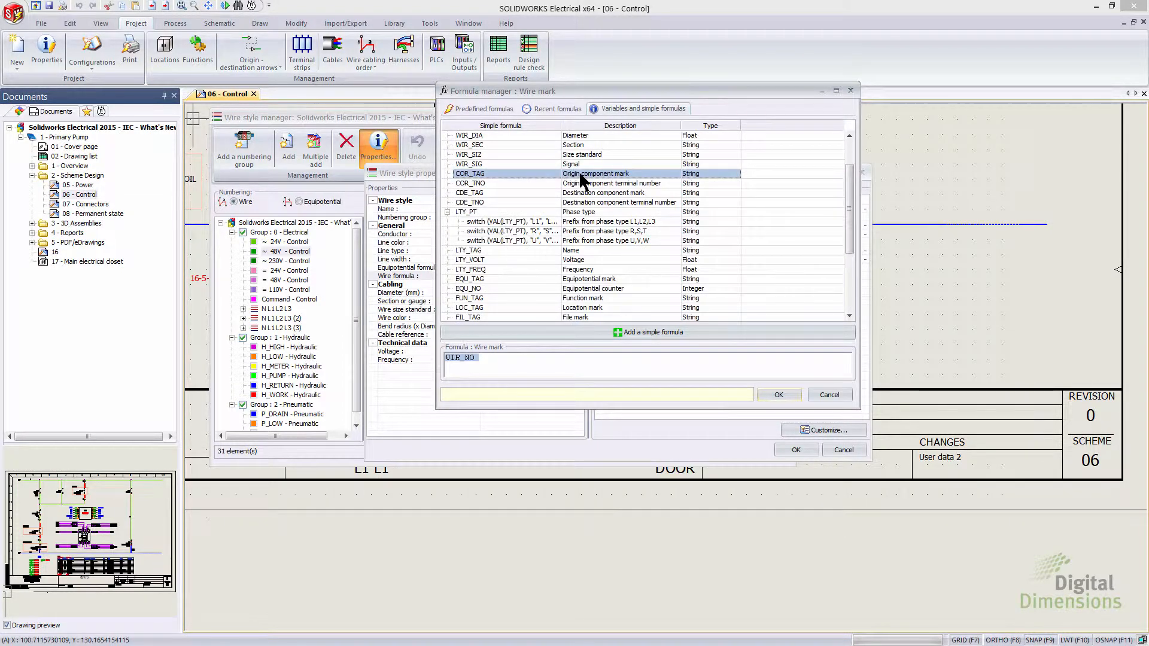
{"action": "left_click", "coordinate": [616, 329]}
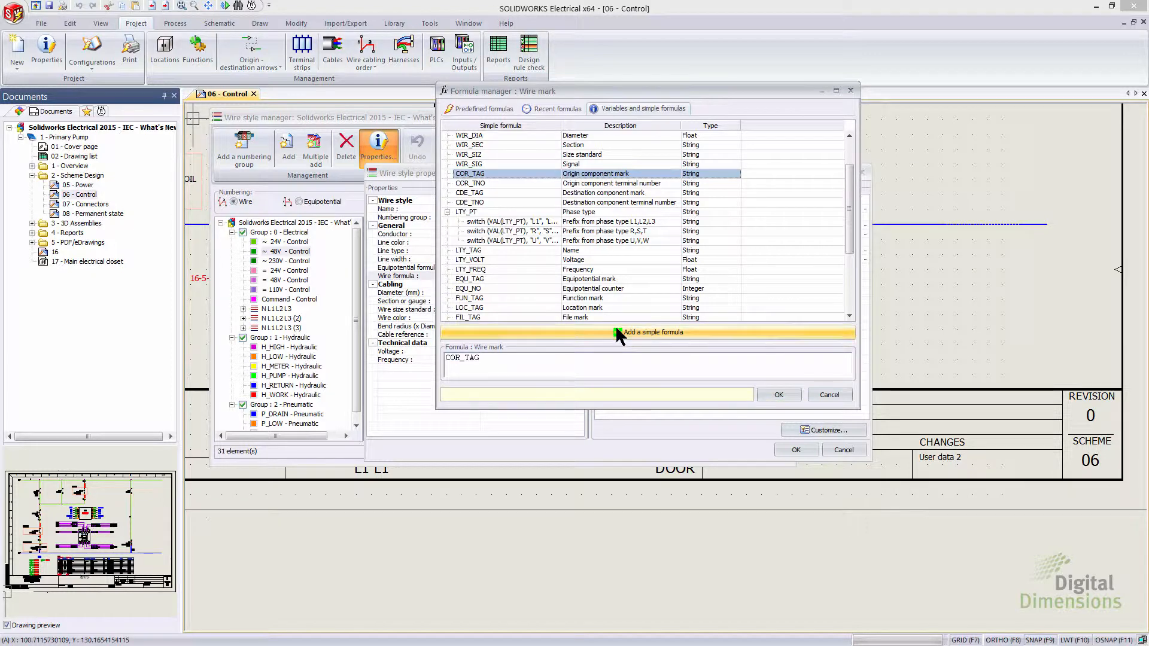
{"action": "left_click", "coordinate": [549, 365]}
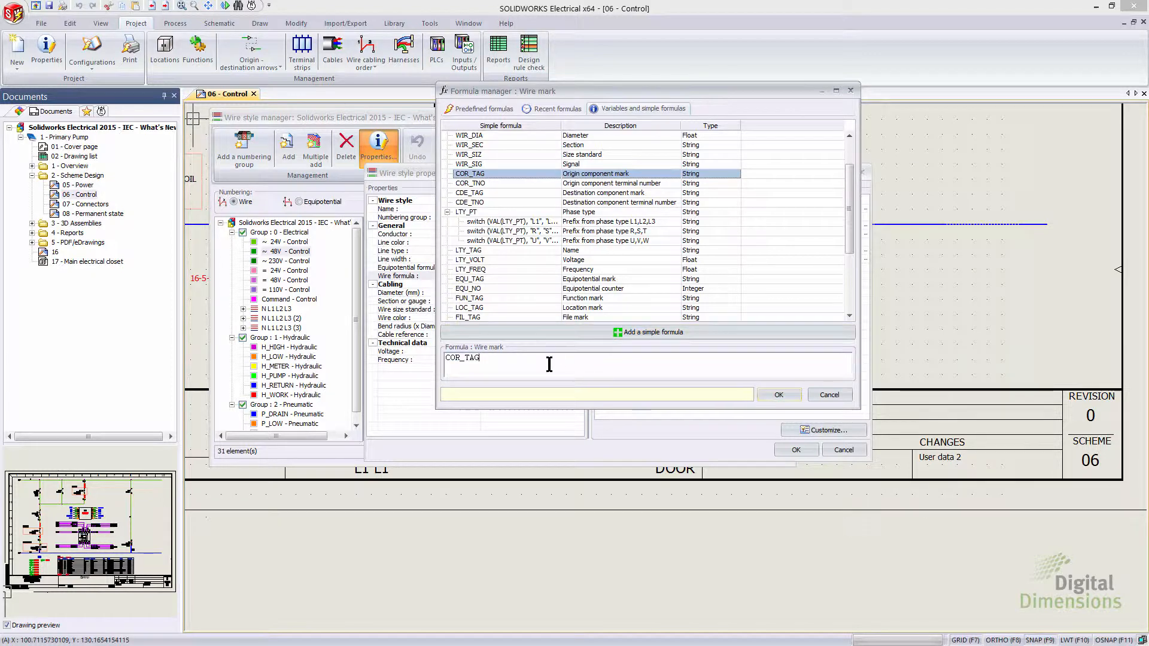
{"action": "left_click", "coordinate": [828, 394]}
- Reopen the wire formula and extend it with the origin component mark to read WIR_NO + COR_TAG
{"action": "left_click", "coordinate": [544, 276]}
{"action": "left_click", "coordinate": [521, 360]}
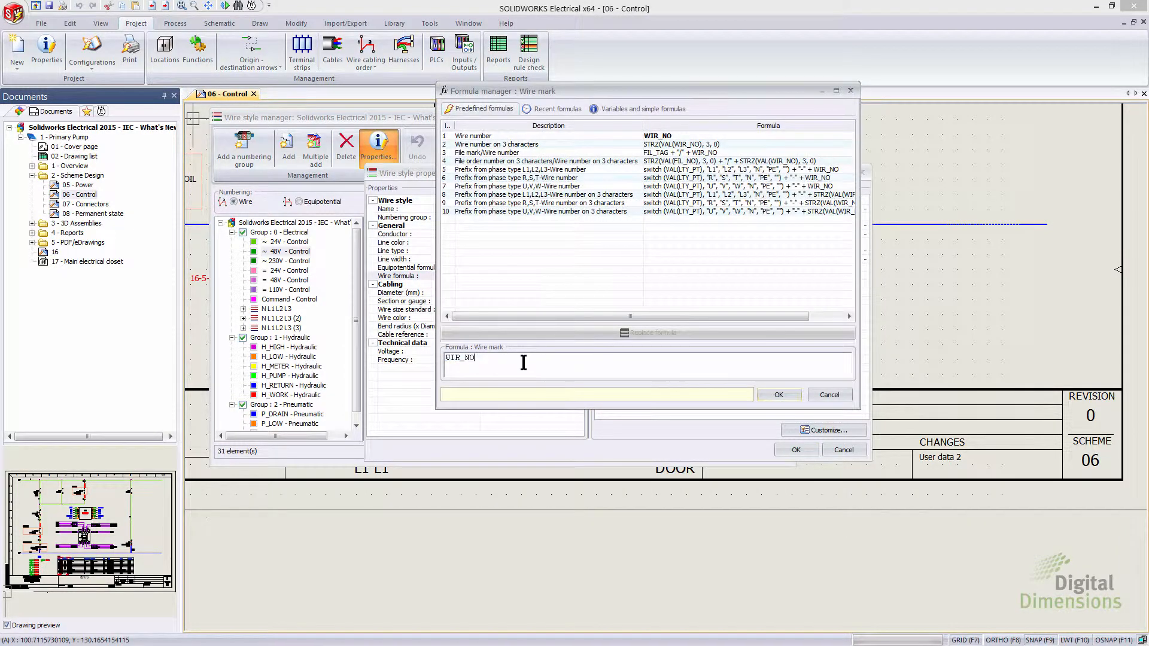
{"action": "type", "text": "+"}
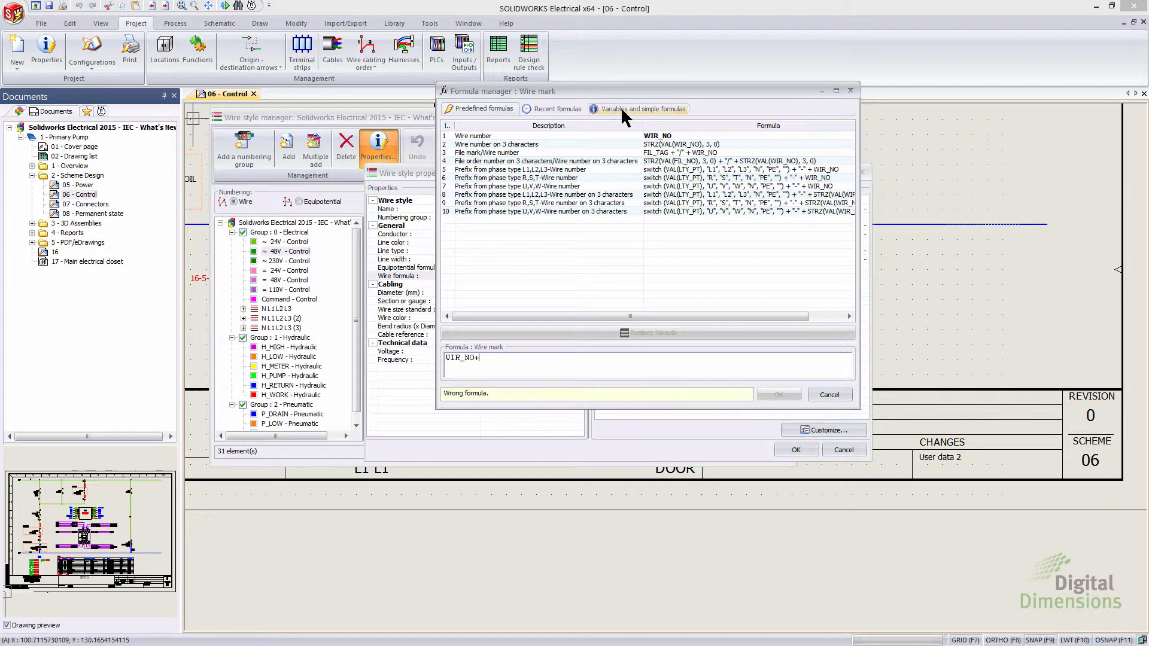
{"action": "left_click", "coordinate": [601, 110]}
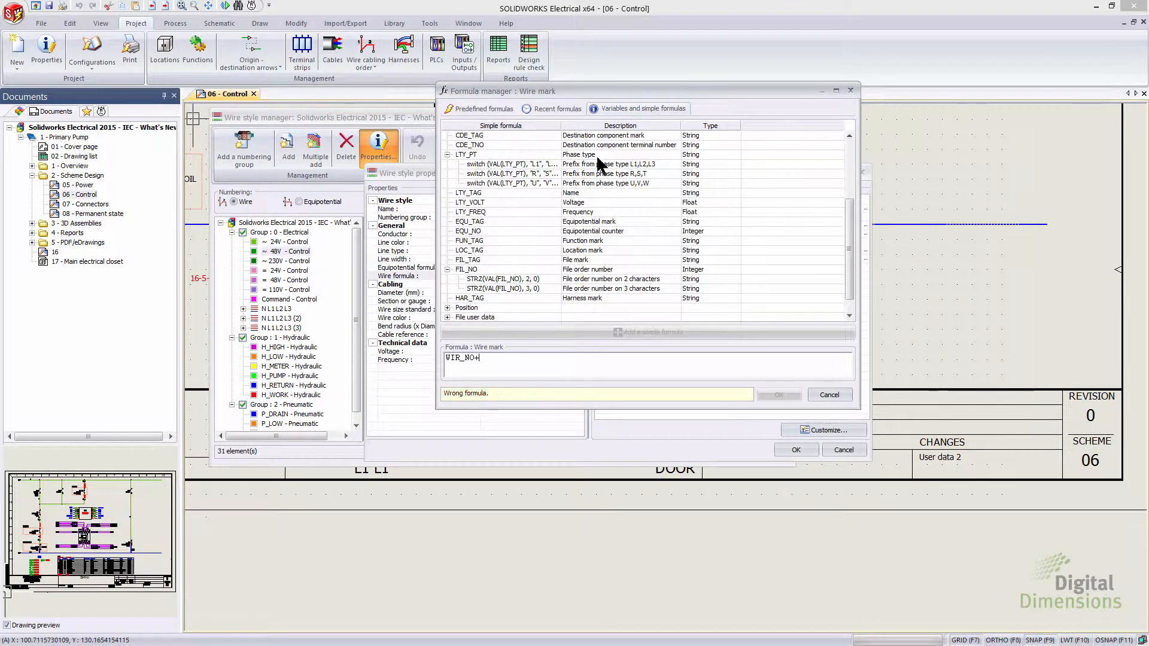
{"action": "left_click_drag", "start_coordinate": [848, 206], "coordinate": [845, 169]}
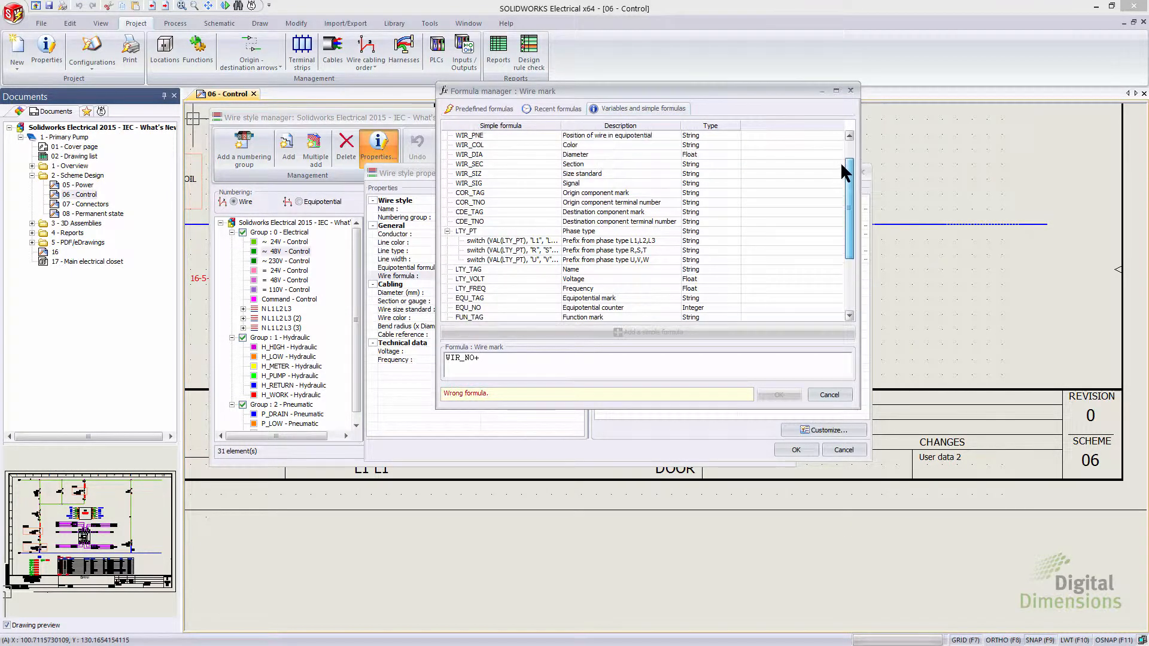
{"action": "left_click", "coordinate": [556, 192]}
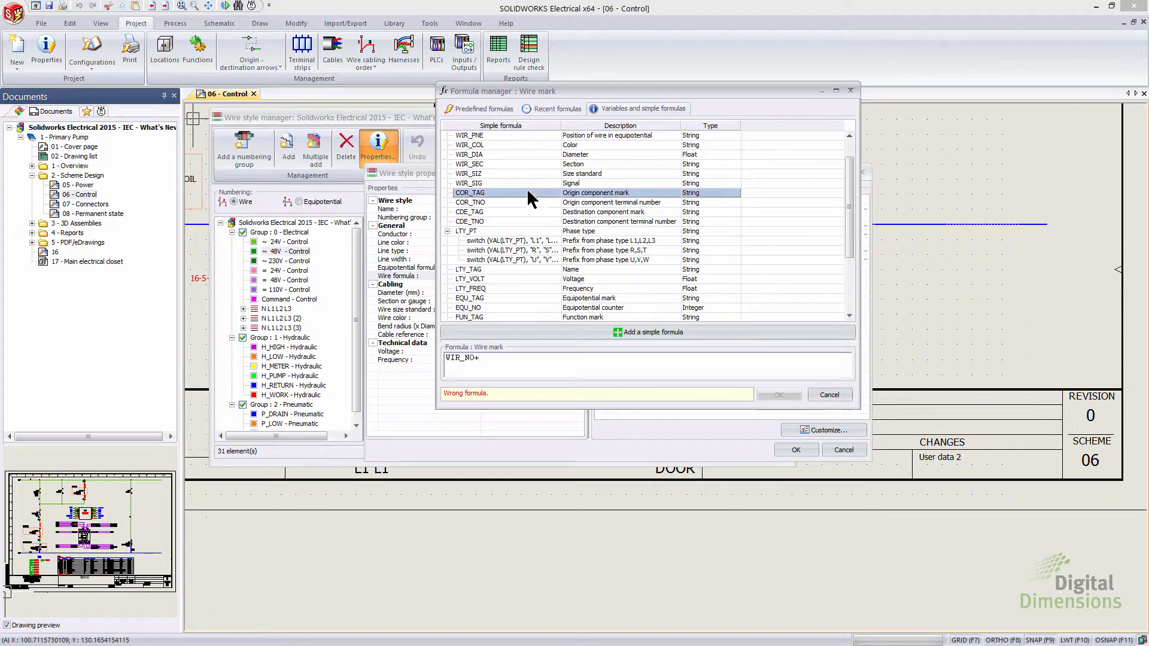
{"action": "left_click", "coordinate": [612, 330]}
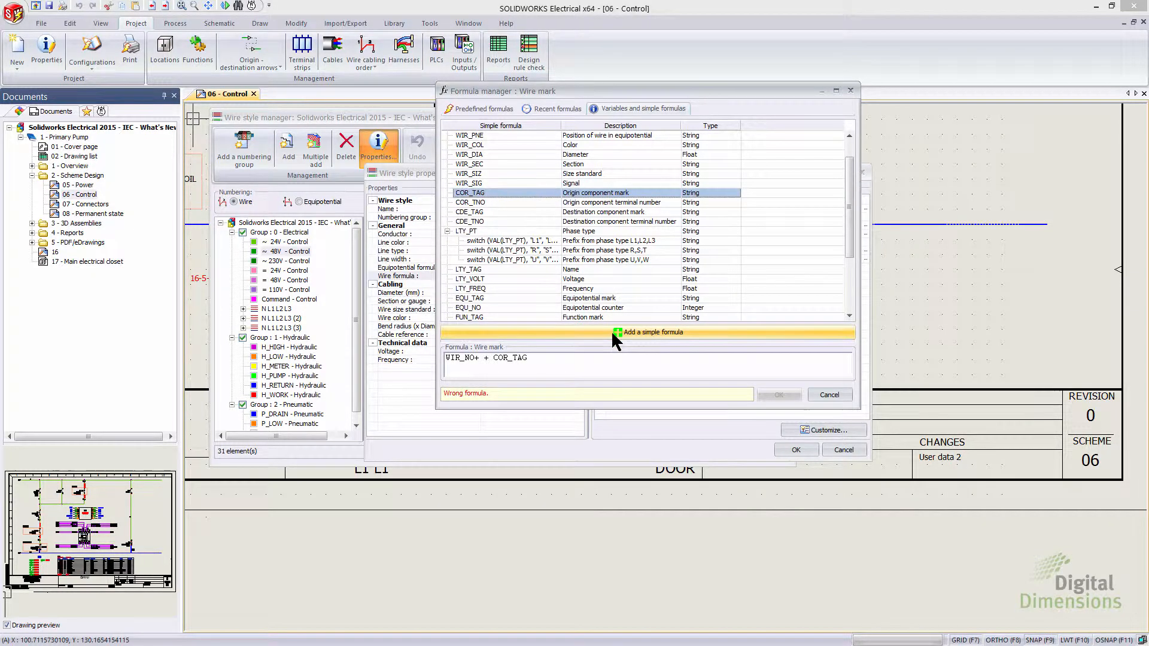
{"action": "left_click", "coordinate": [485, 371]}
{"action": "key", "text": "BackSpace"}
{"action": "key", "text": "BackSpace"}
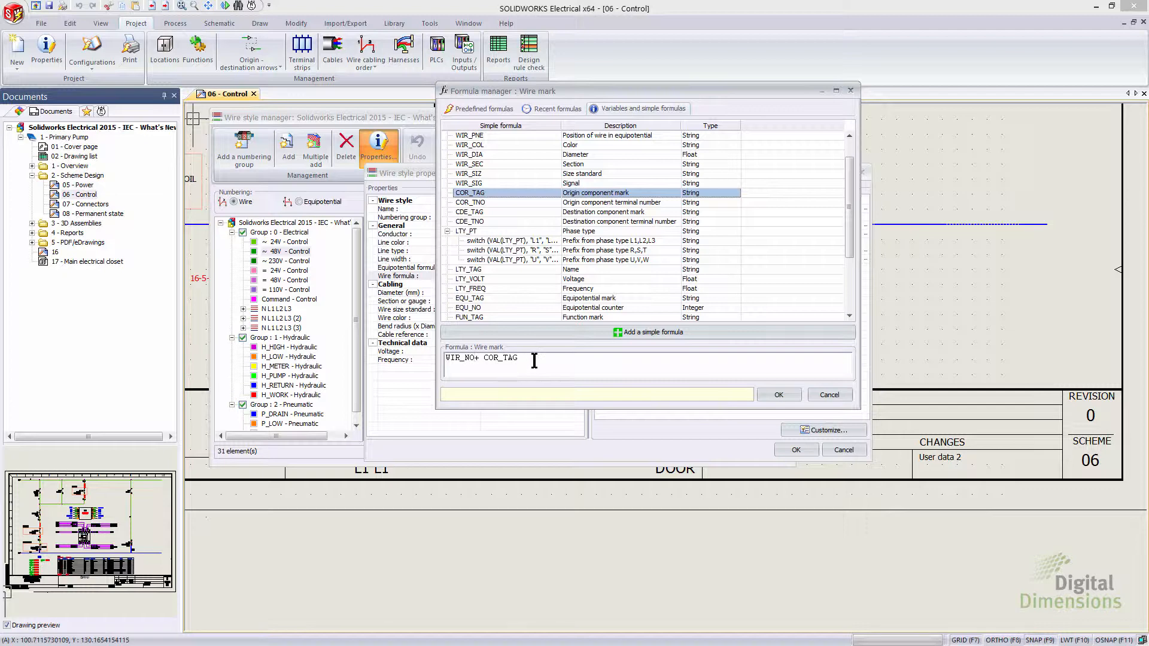
- Append the destination component mark CDE_TAG to the wire formula and accept WIR_NO + COR_TAG + CDE_TAG
{"action": "left_click", "coordinate": [534, 211]}
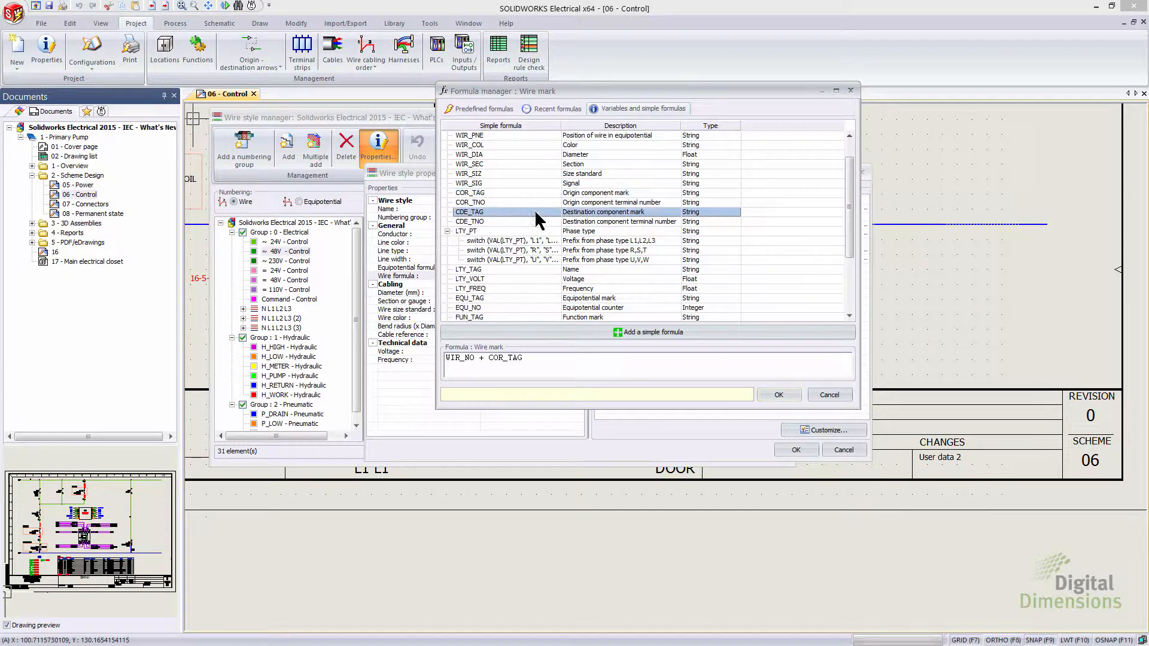
{"action": "left_click", "coordinate": [618, 332]}
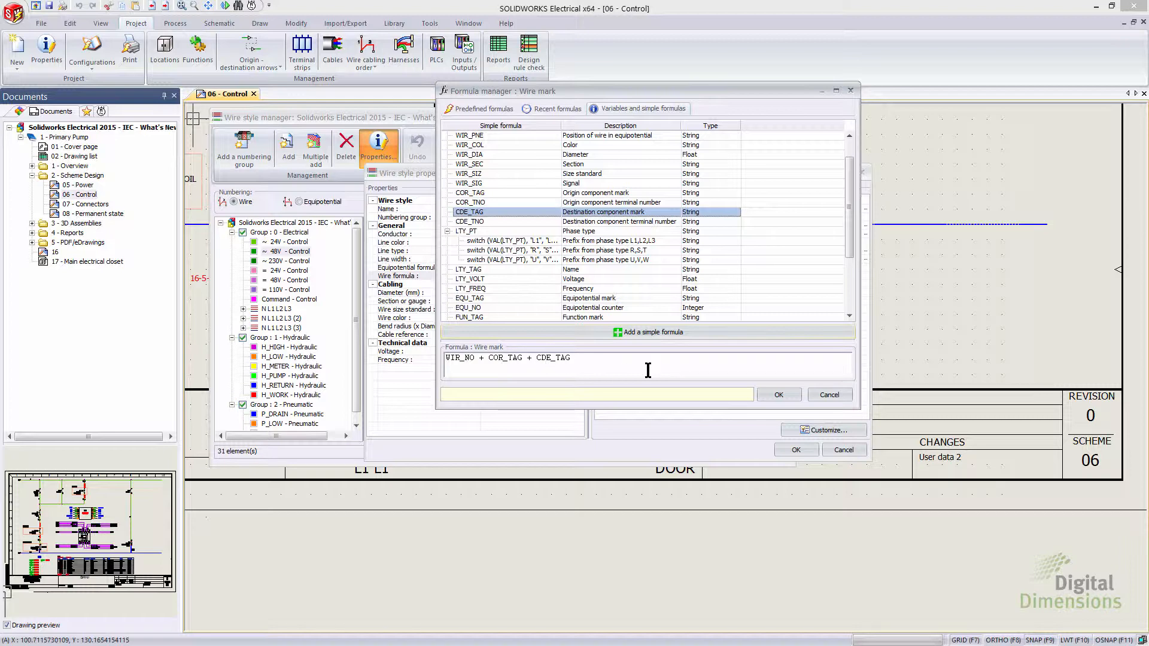
{"action": "left_click", "coordinate": [768, 393]}
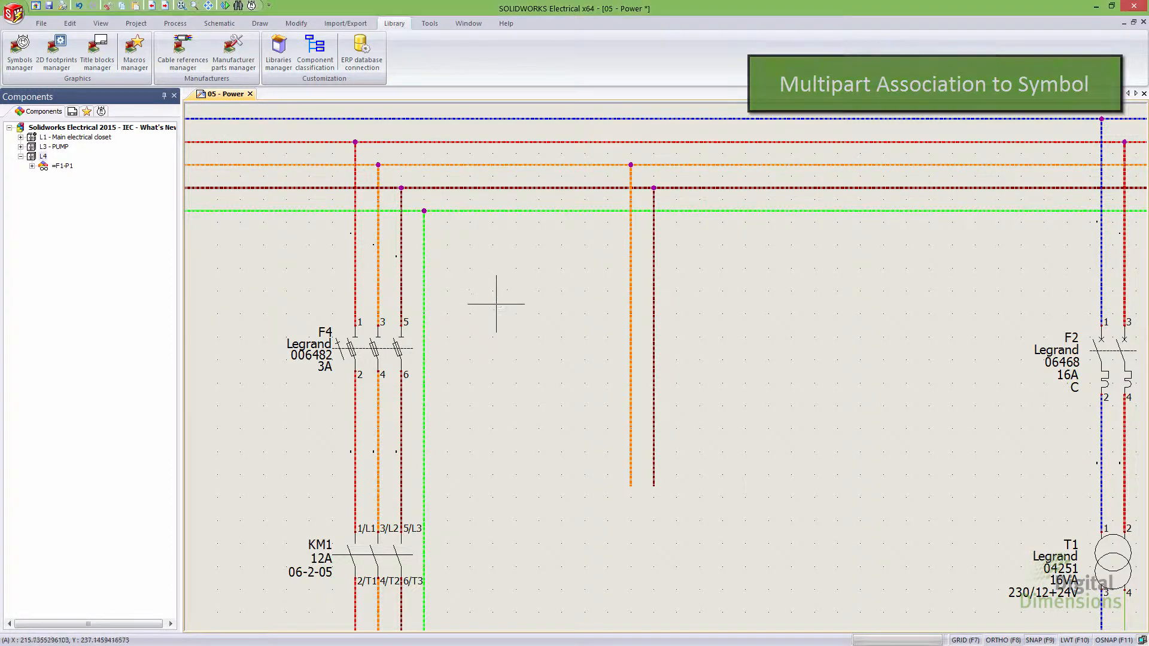
- Find SolidWorks contactor ABCD-123 in the manufacturer parts manager and open the circuits and terminals in its properties
{"action": "left_click", "coordinate": [236, 49]}
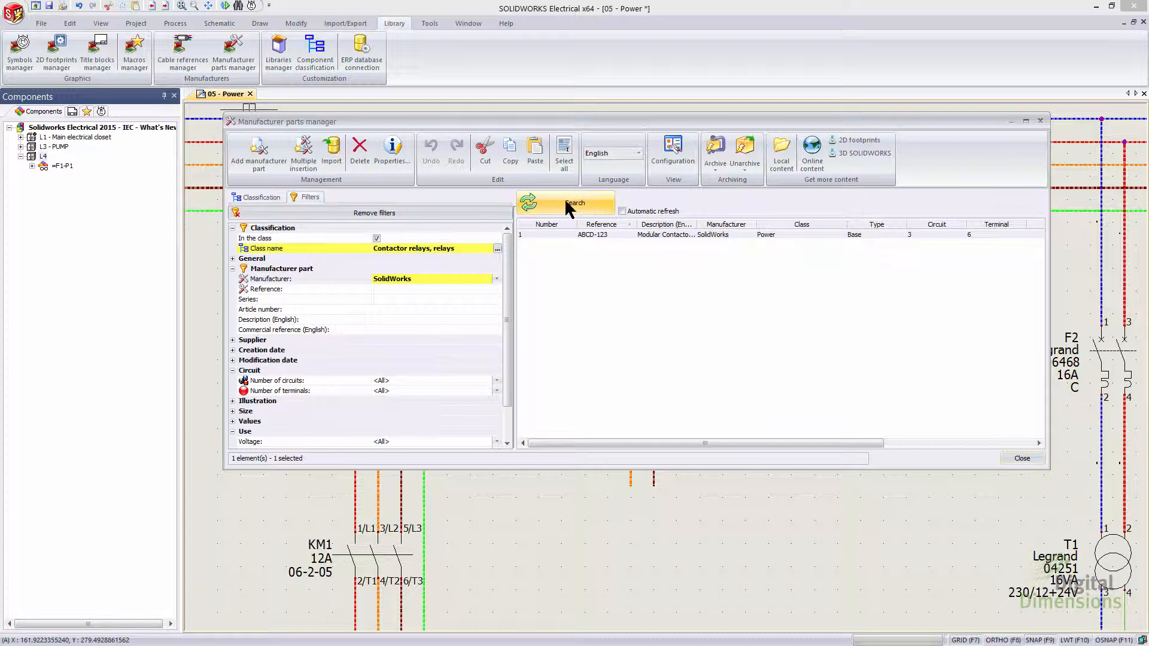
{"action": "double_click", "coordinate": [597, 235]}
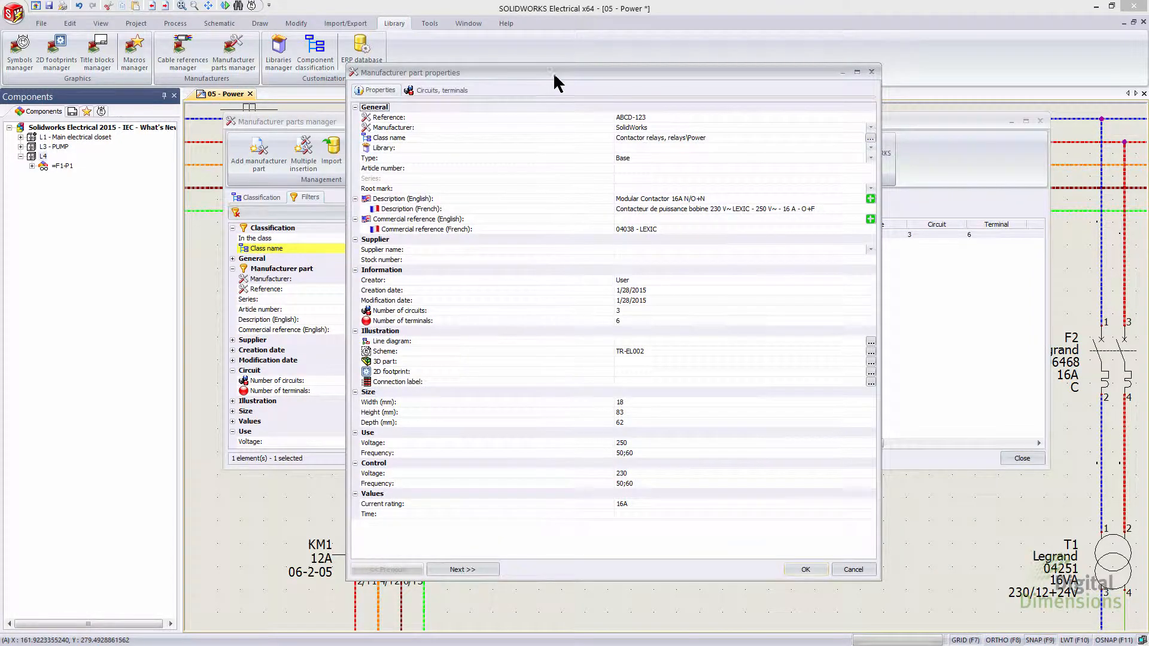
{"action": "left_click_drag", "start_coordinate": [554, 73], "coordinate": [563, 60]}
{"action": "left_click", "coordinate": [443, 90]}
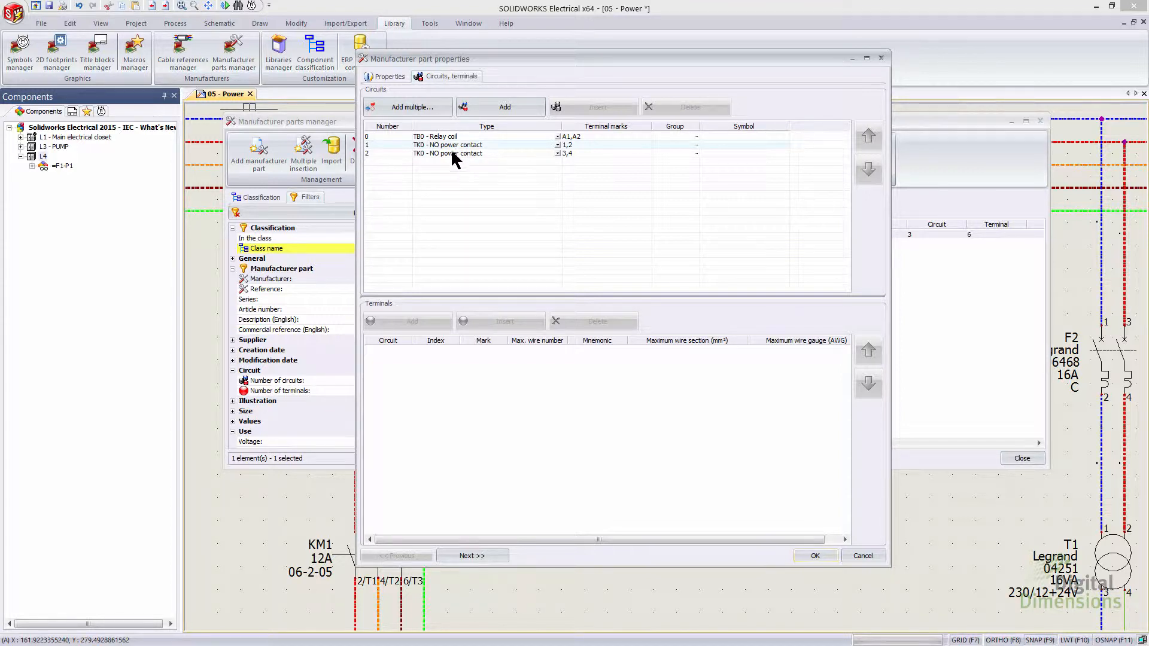
- Examine the scheme symbol assigned to contactor ABCD-123 and close its properties and the manufacturer parts manager
{"action": "left_click", "coordinate": [390, 78]}
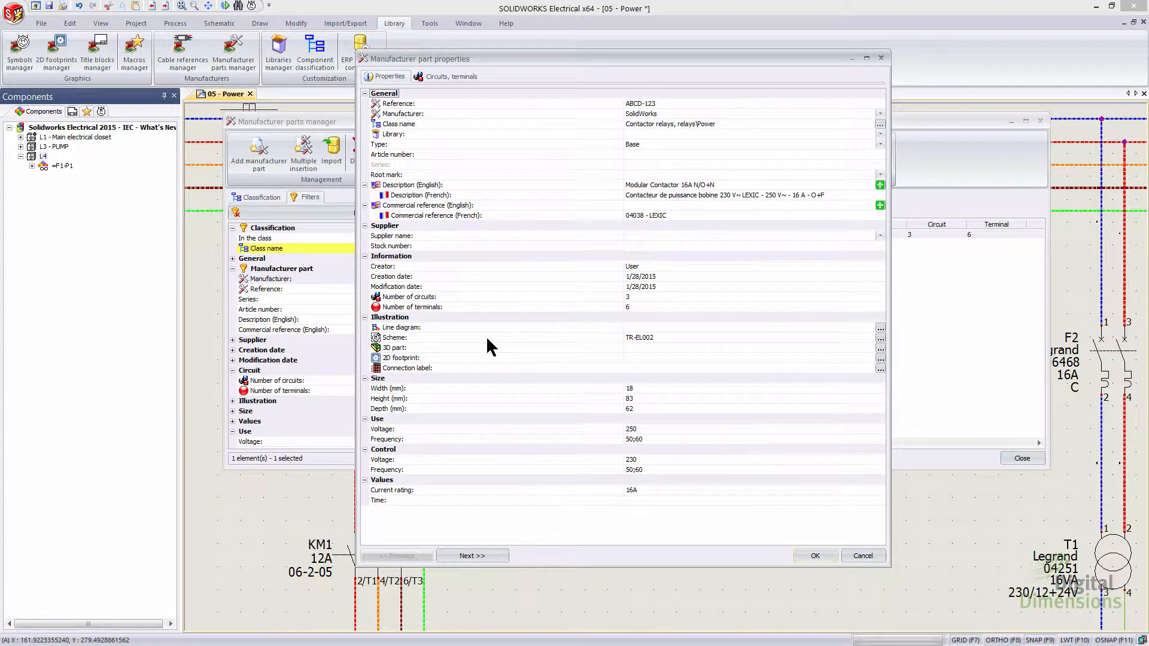
{"action": "left_click", "coordinate": [881, 338]}
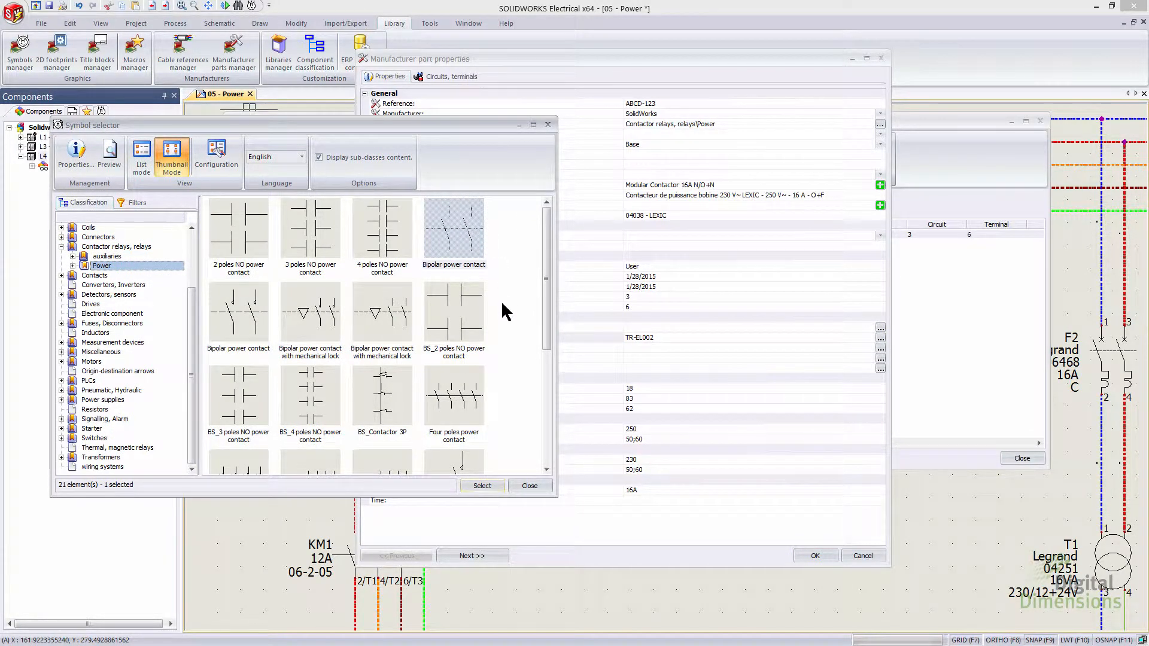
{"action": "left_click", "coordinate": [487, 485]}
{"action": "left_click", "coordinate": [846, 557]}
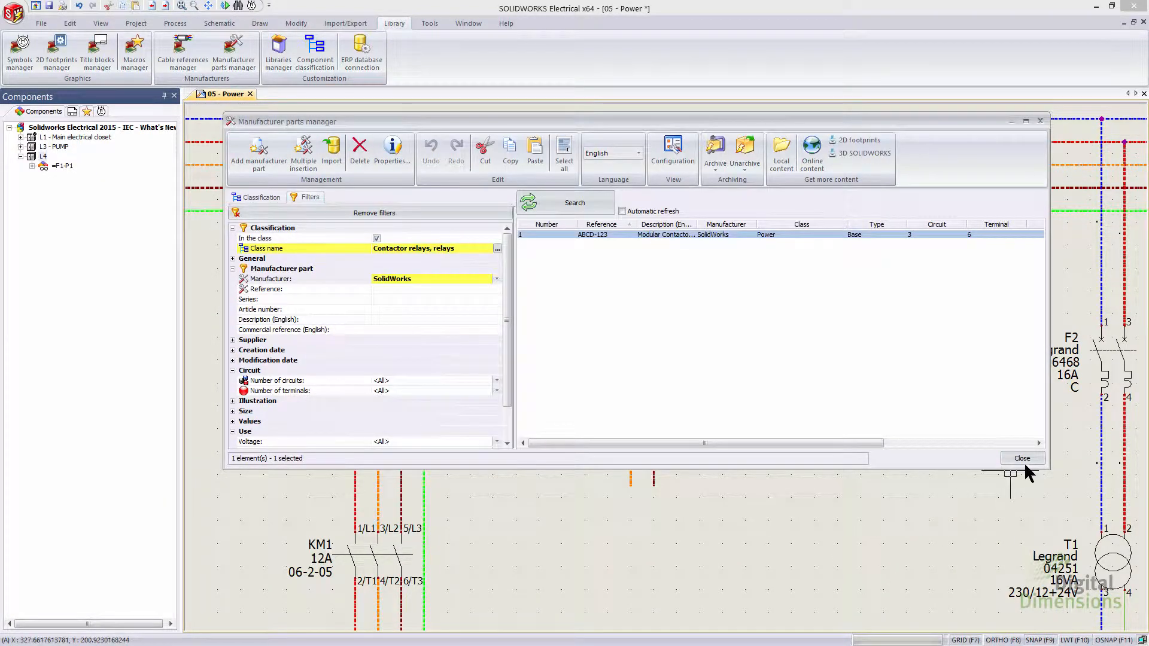
{"action": "left_click", "coordinate": [1017, 458]}
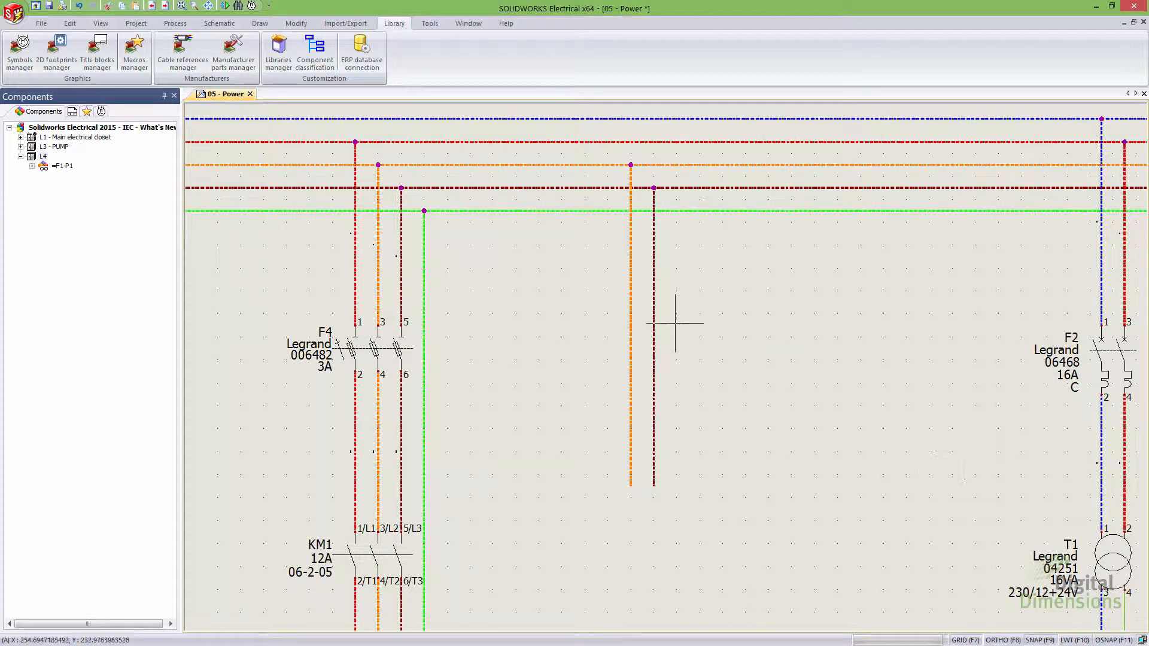
- Add SolidWorks manufacturer part ABCD-123 from the class Contactor relays, relays to location L4
{"action": "right_click", "coordinate": [42, 157]}
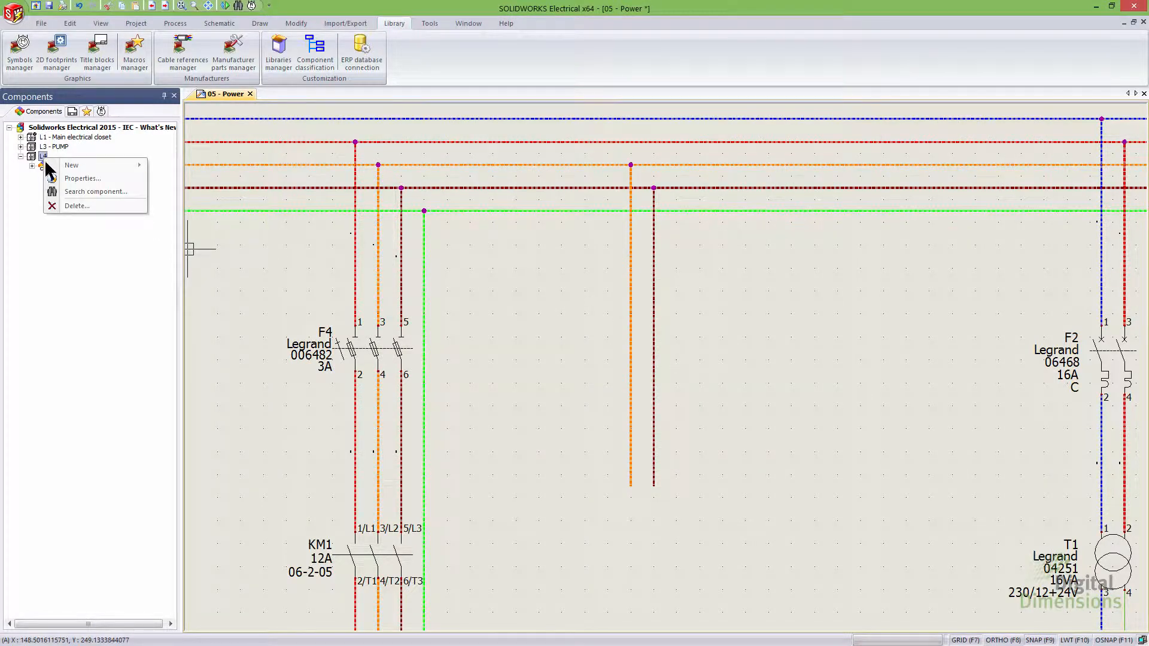
{"action": "mouse_move", "coordinate": [62, 168]}
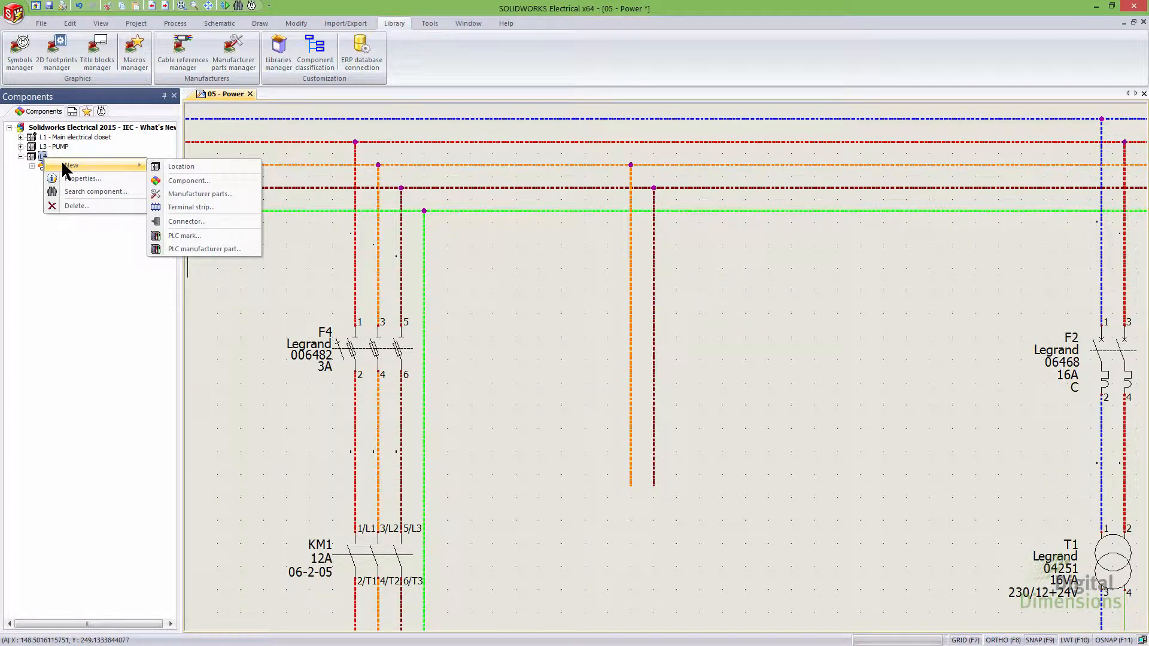
{"action": "left_click", "coordinate": [204, 194]}
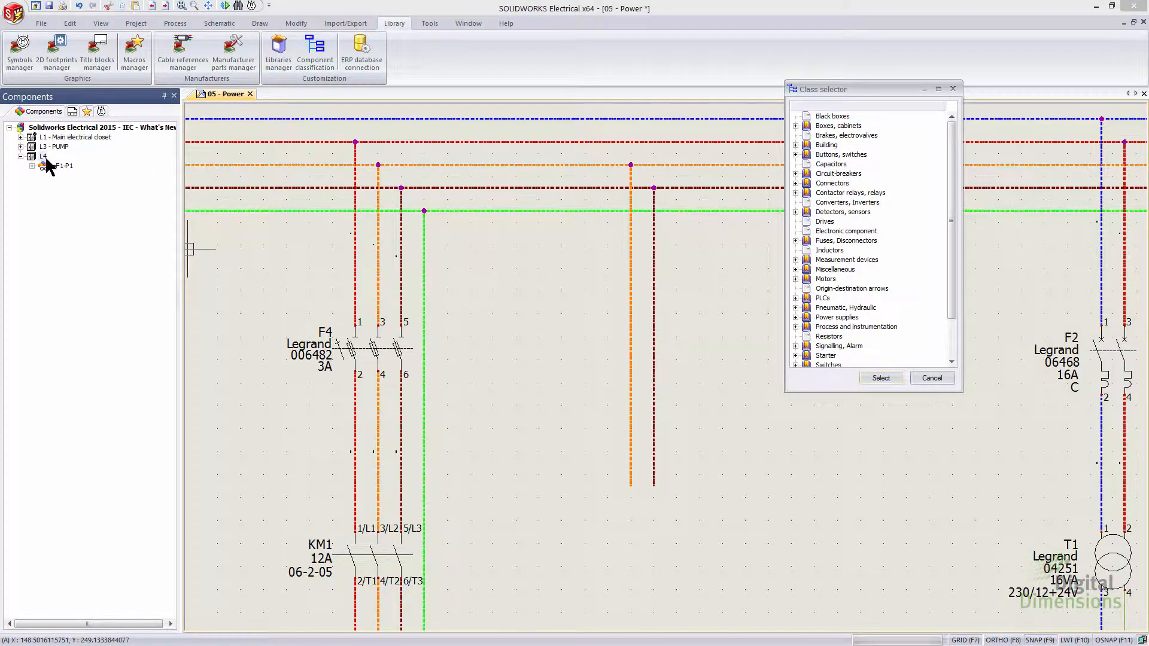
{"action": "left_click", "coordinate": [826, 193]}
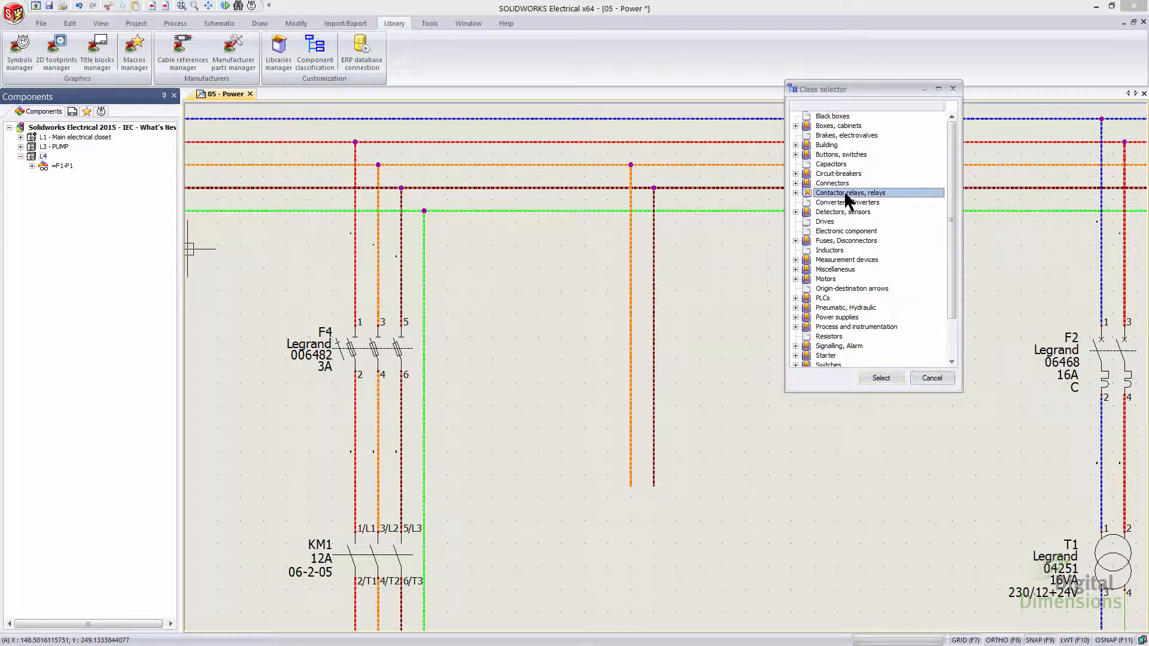
{"action": "left_click", "coordinate": [887, 379]}
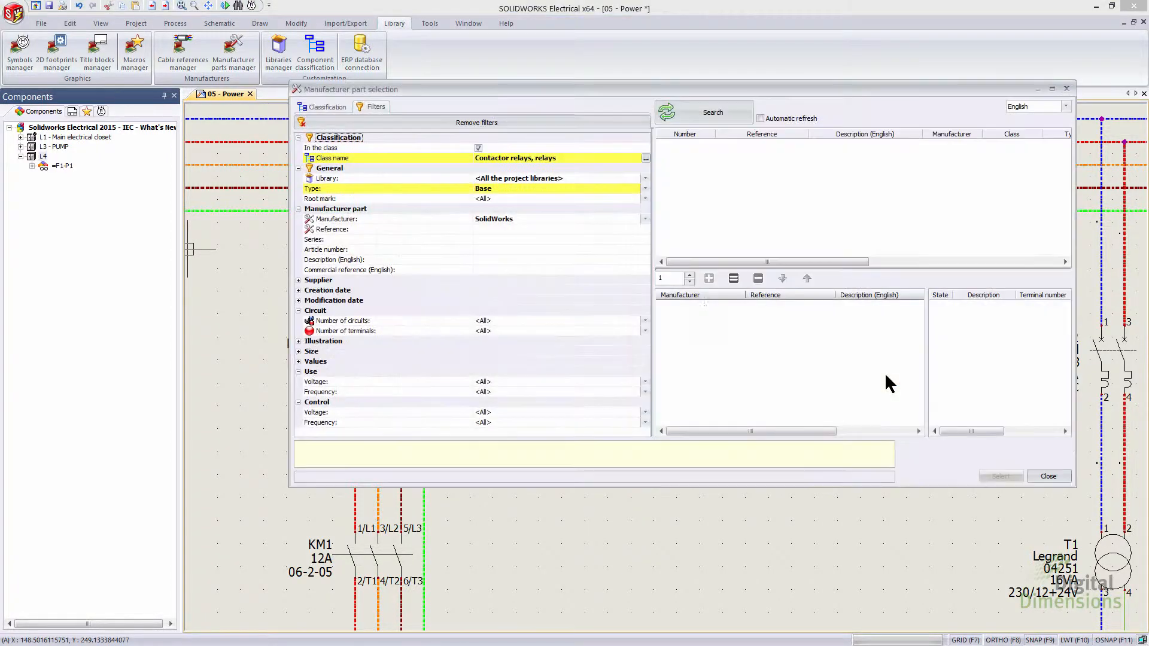
{"action": "left_click", "coordinate": [713, 122]}
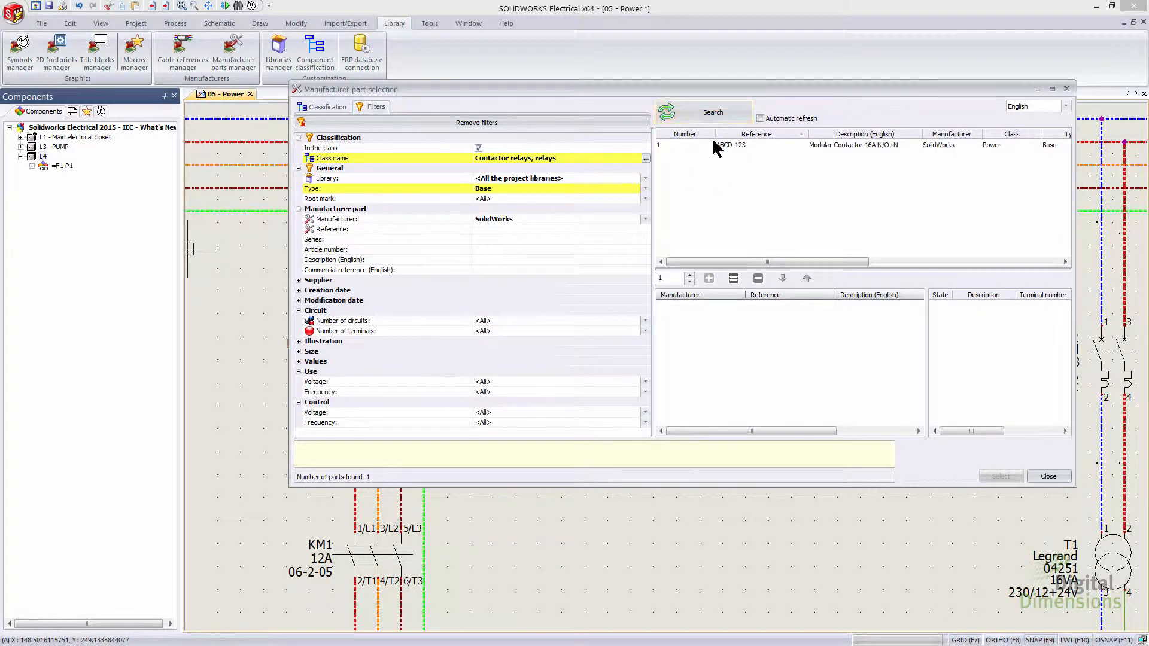
{"action": "left_click", "coordinate": [724, 147]}
{"action": "double_click", "coordinate": [737, 147]}
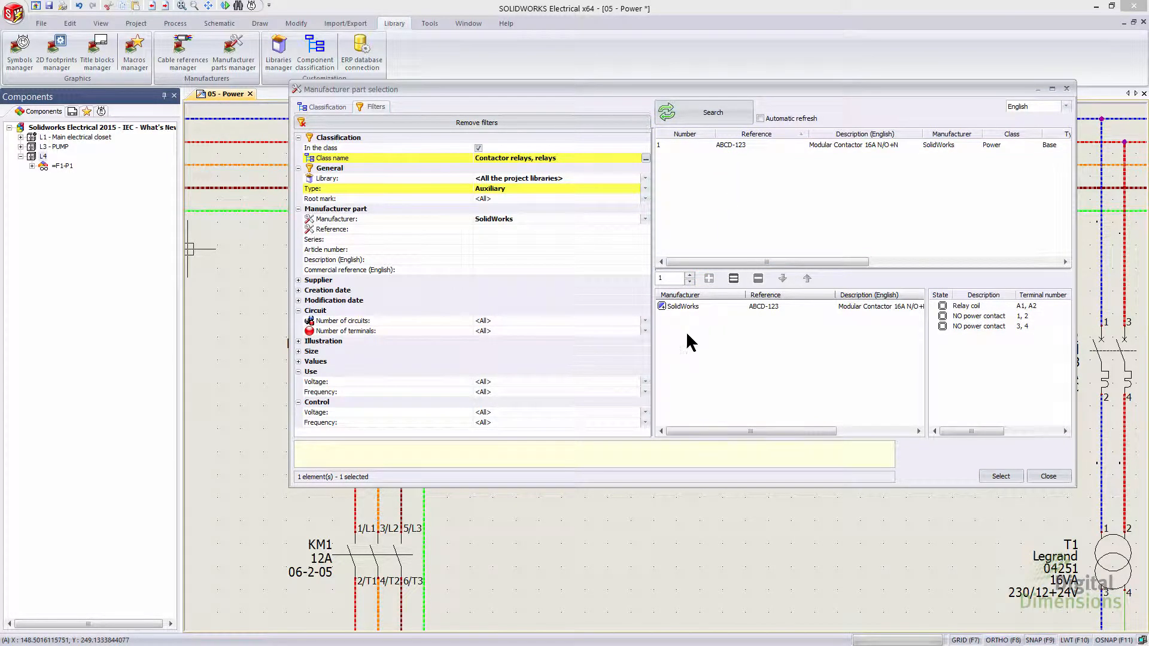
{"action": "left_click", "coordinate": [1015, 480]}
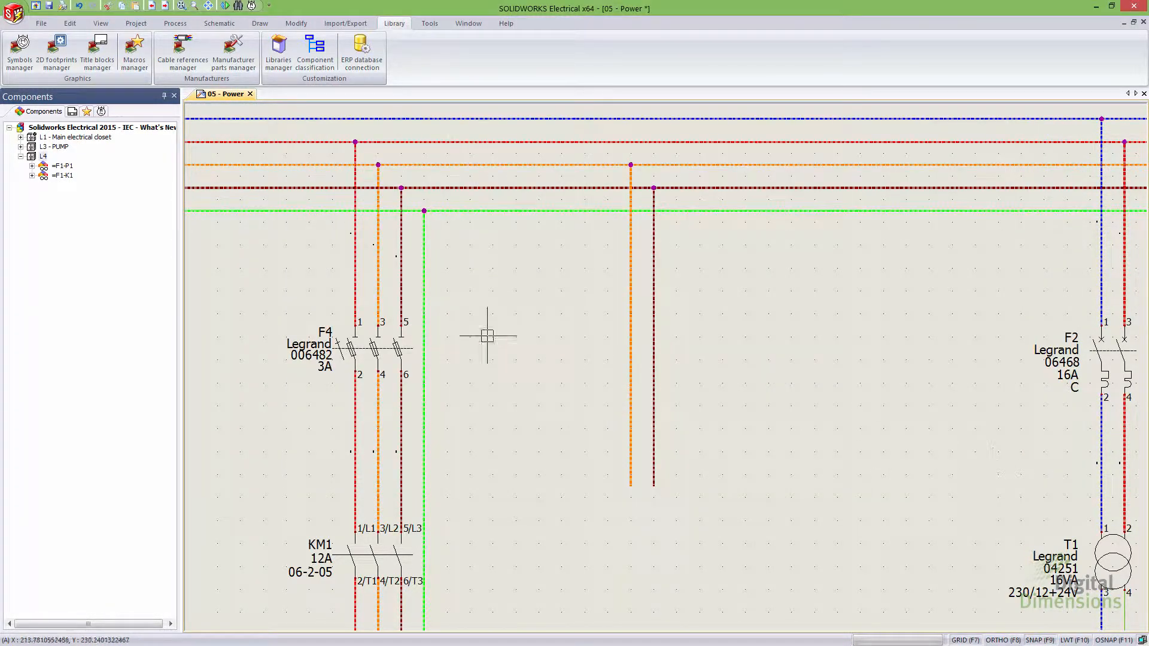
- Insert the bipolar power contact symbol of component K1 on the orange and brown vertical wires
{"action": "right_click", "coordinate": [58, 175]}
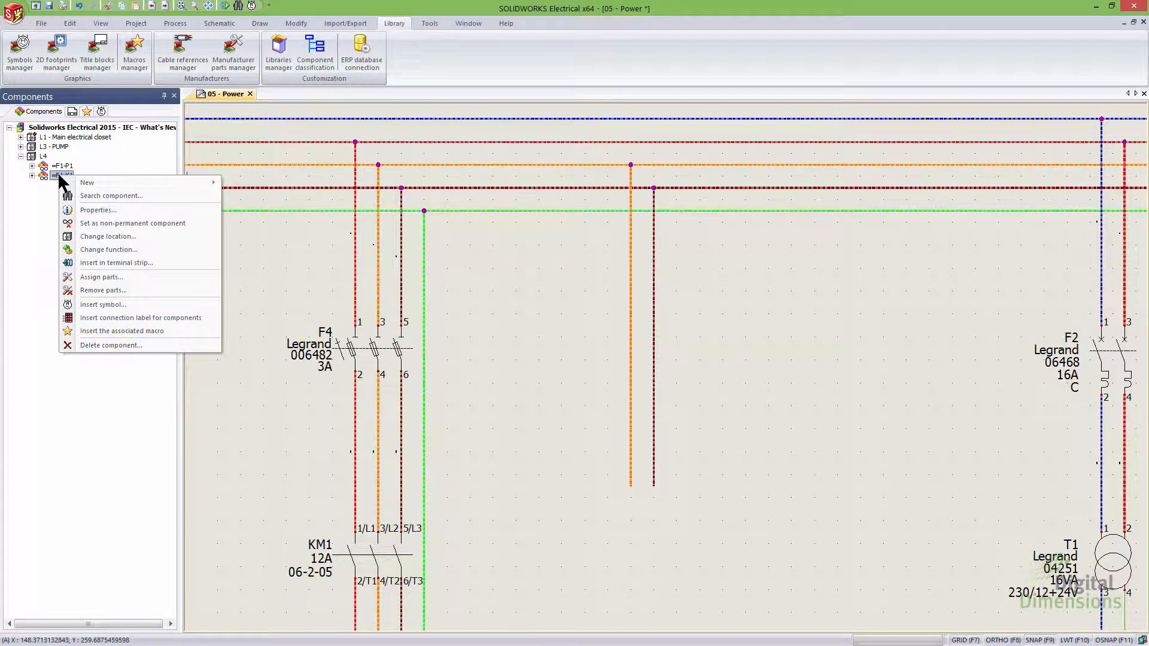
{"action": "left_click", "coordinate": [99, 304]}
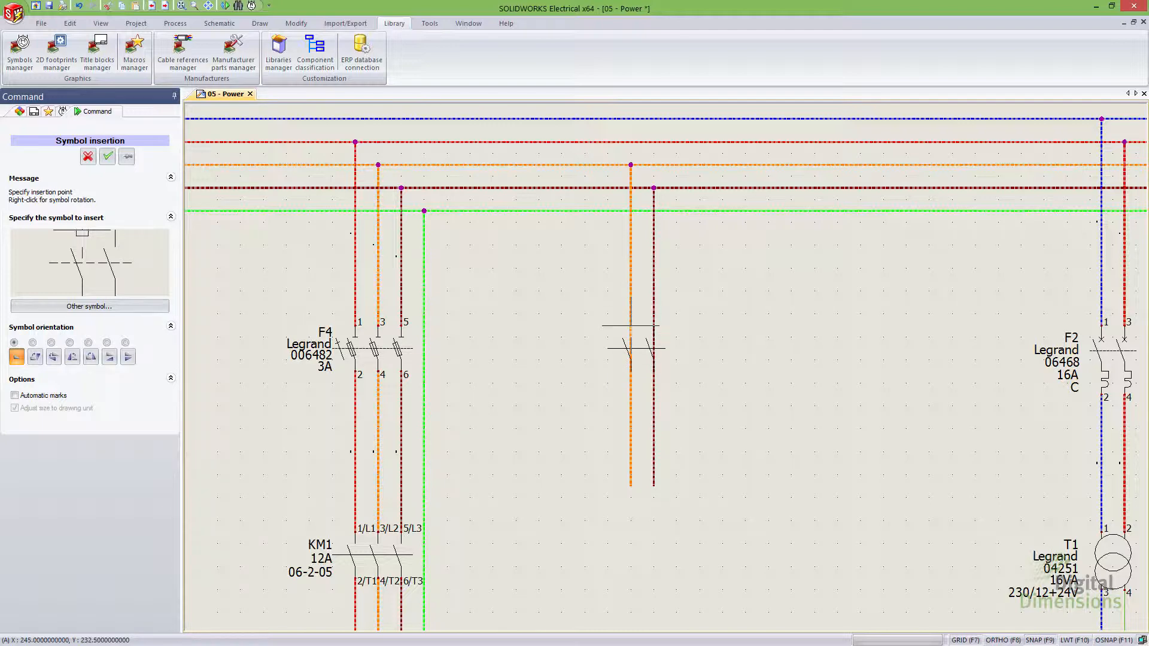
{"action": "left_click", "coordinate": [630, 326]}
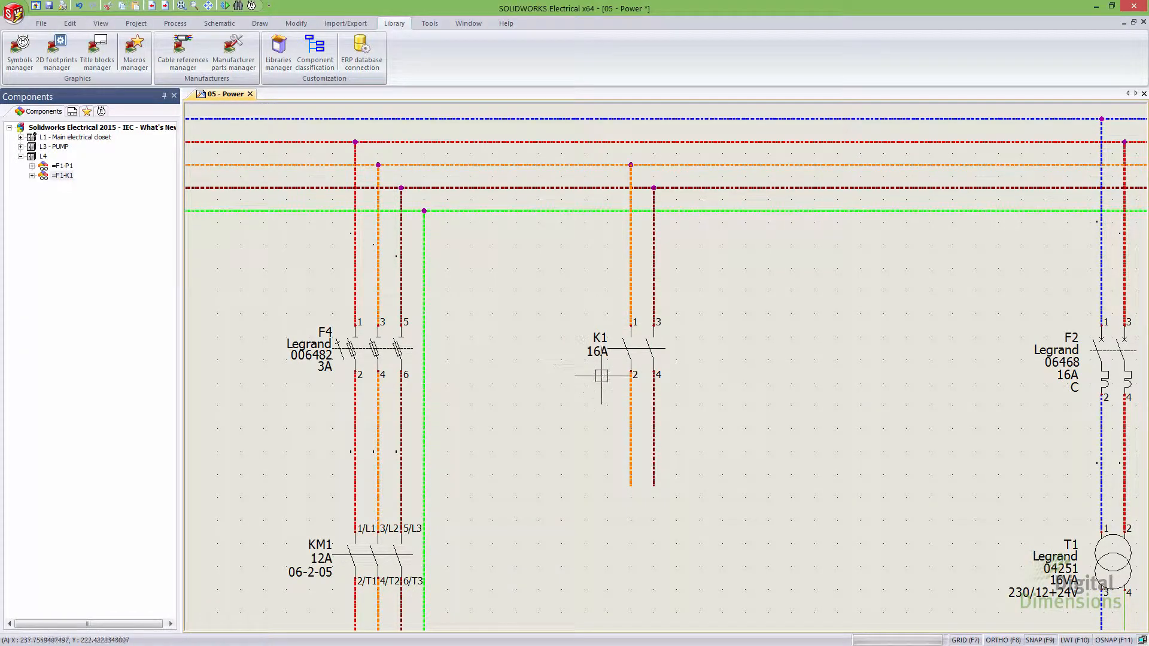
- Insert another symbol for K1 using BS_Relay coil from the Coils class, placed between the K1 contact and F2
{"action": "middle_click_drag", "start_coordinate": [729, 389], "coordinate": [484, 287]}
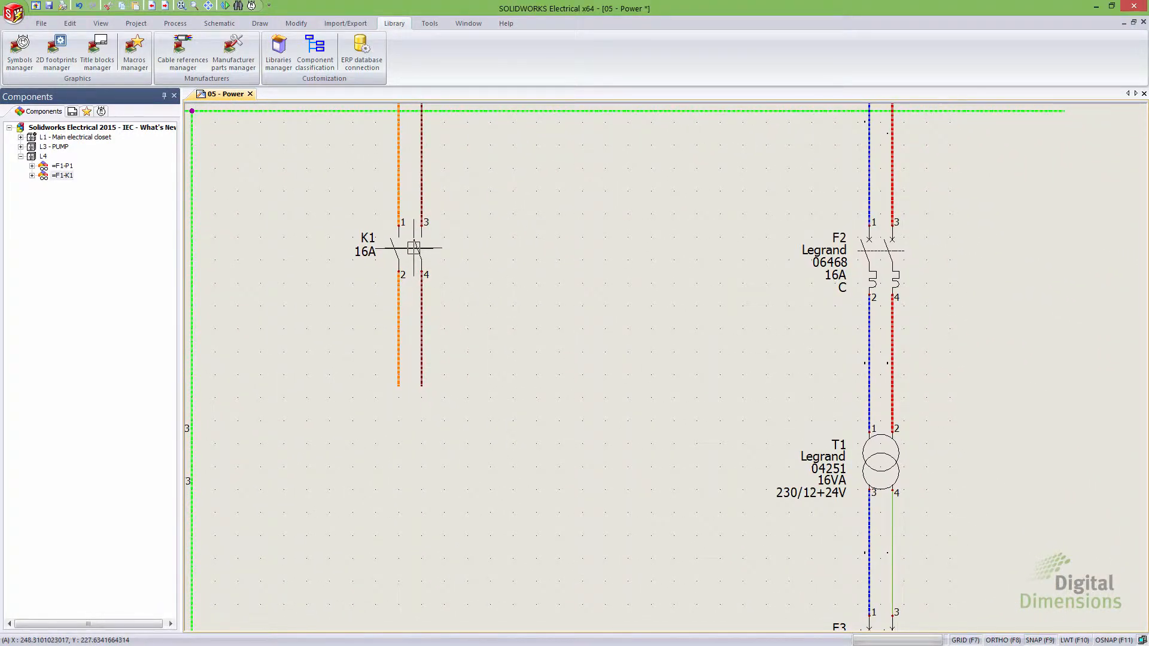
{"action": "right_click", "coordinate": [413, 247]}
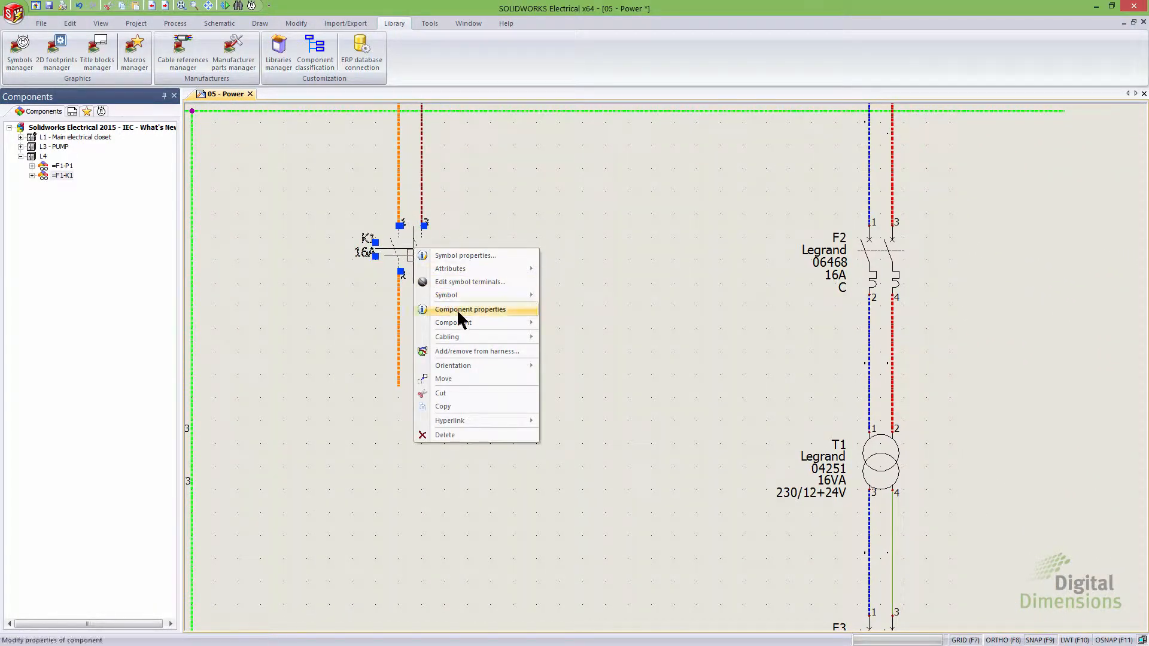
{"action": "mouse_move", "coordinate": [482, 325]}
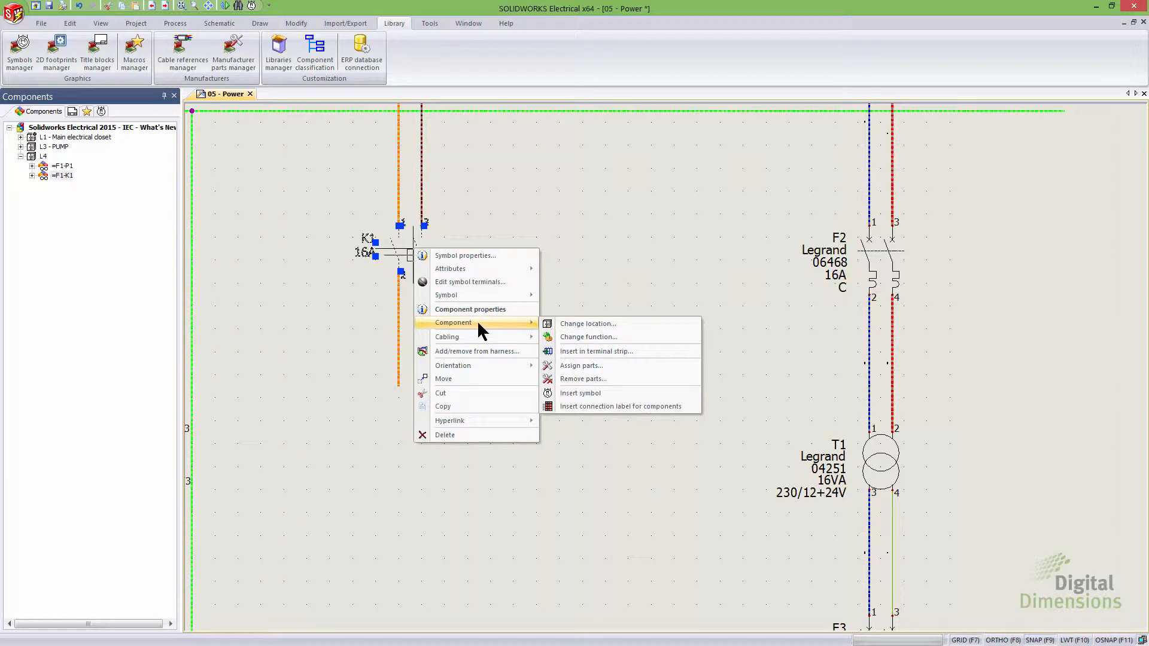
{"action": "left_click", "coordinate": [596, 396]}
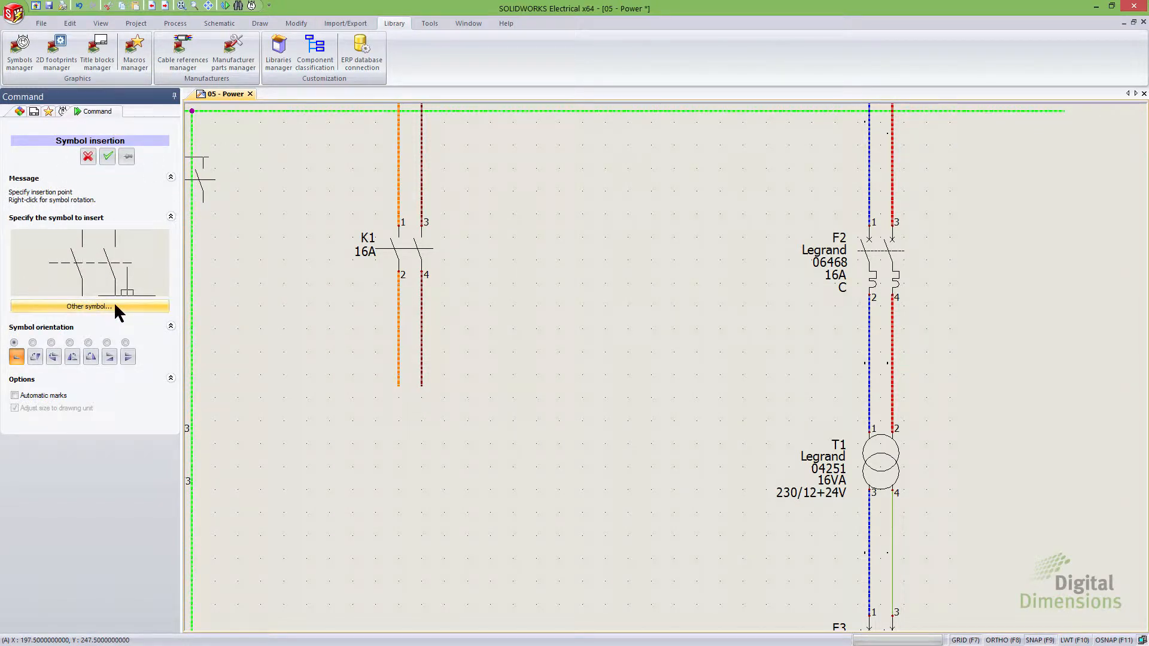
{"action": "left_click", "coordinate": [103, 305]}
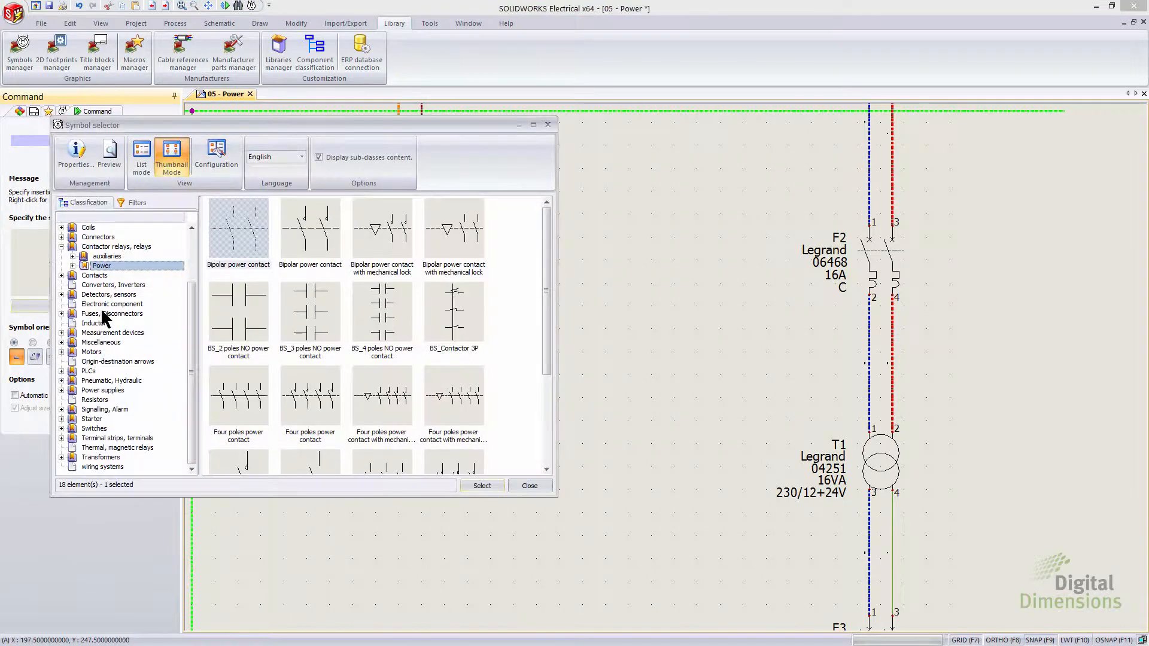
{"action": "left_click", "coordinate": [89, 228]}
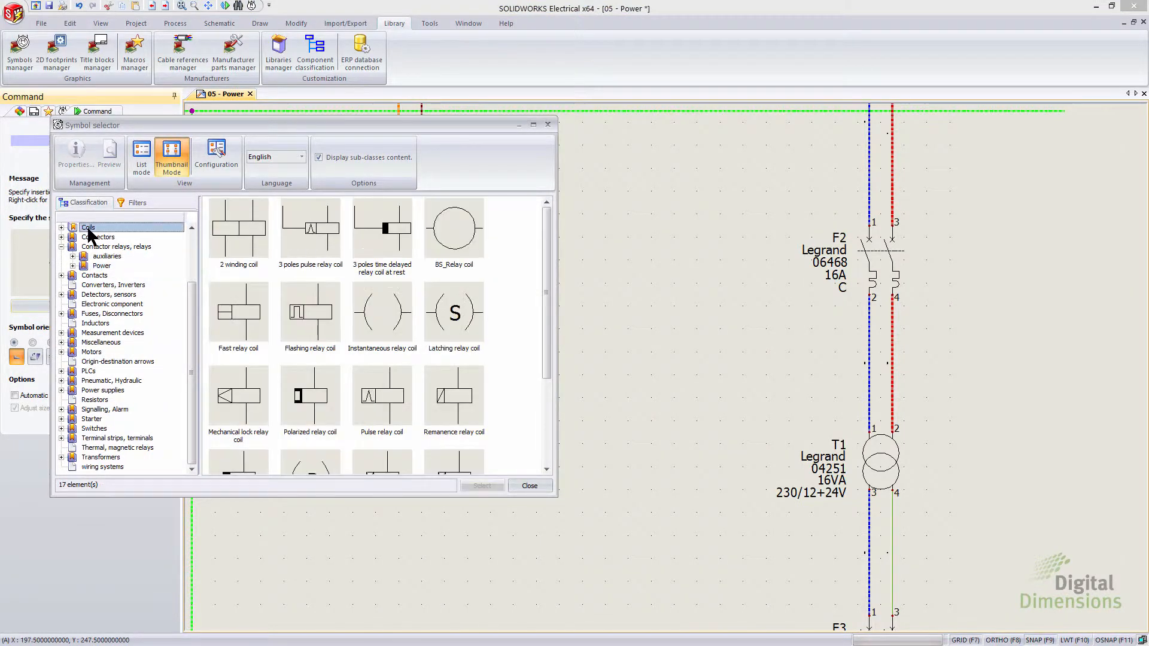
{"action": "left_click", "coordinate": [458, 235]}
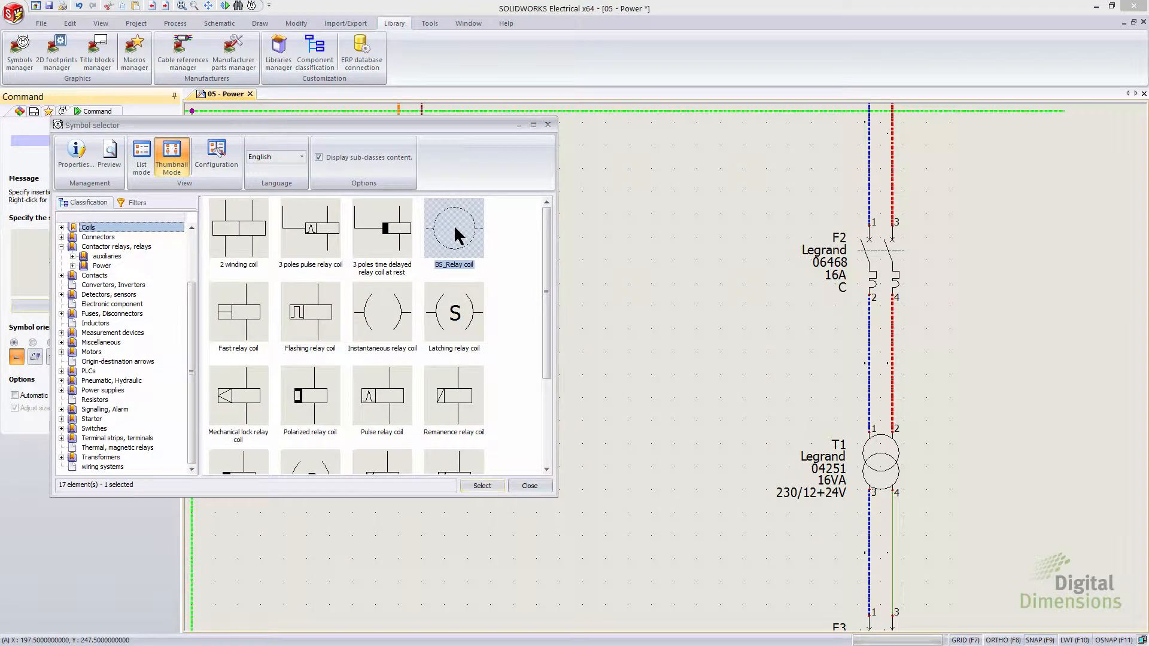
{"action": "left_click", "coordinate": [475, 485]}
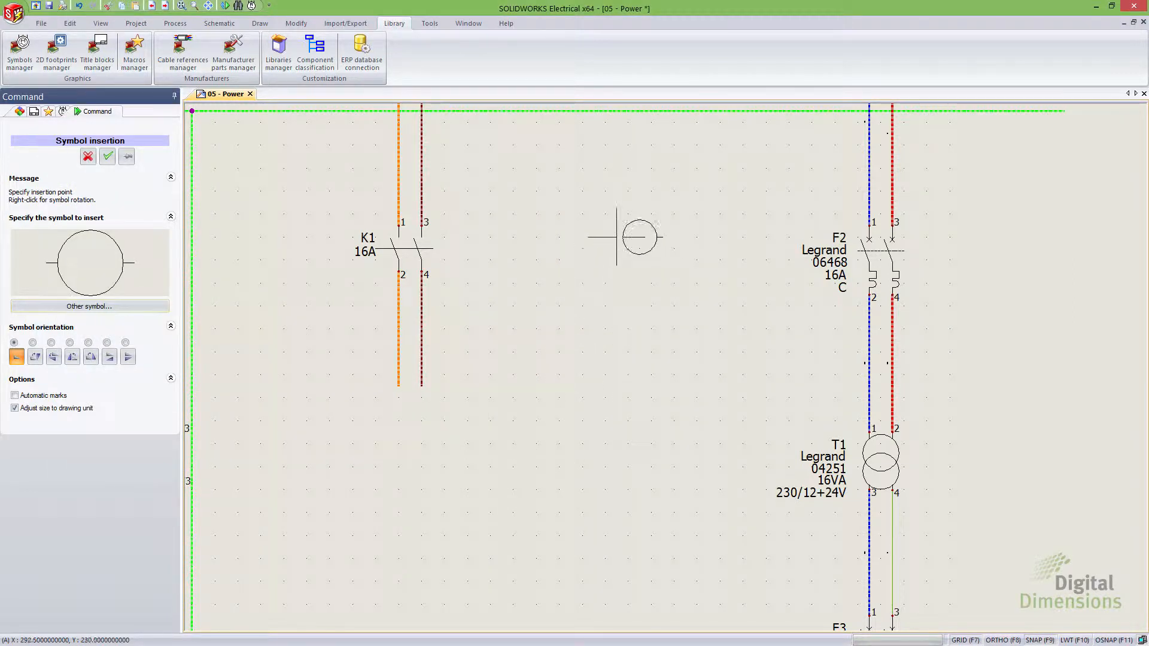
{"action": "left_click", "coordinate": [617, 236]}
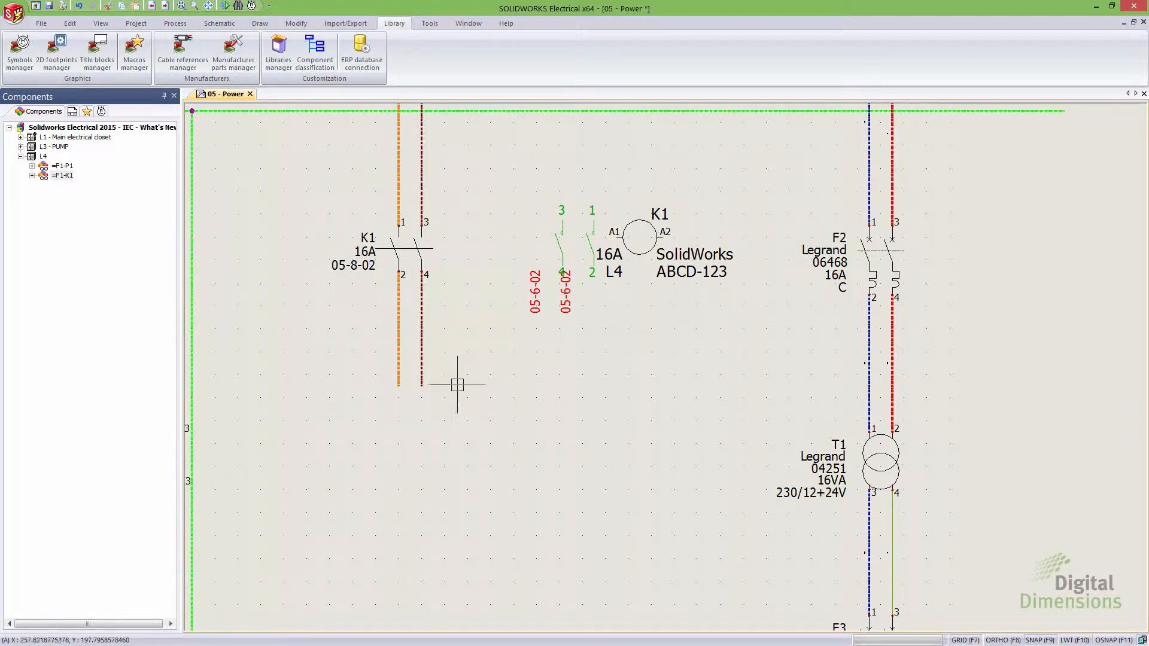
{"action": "right_click", "coordinate": [416, 247]}
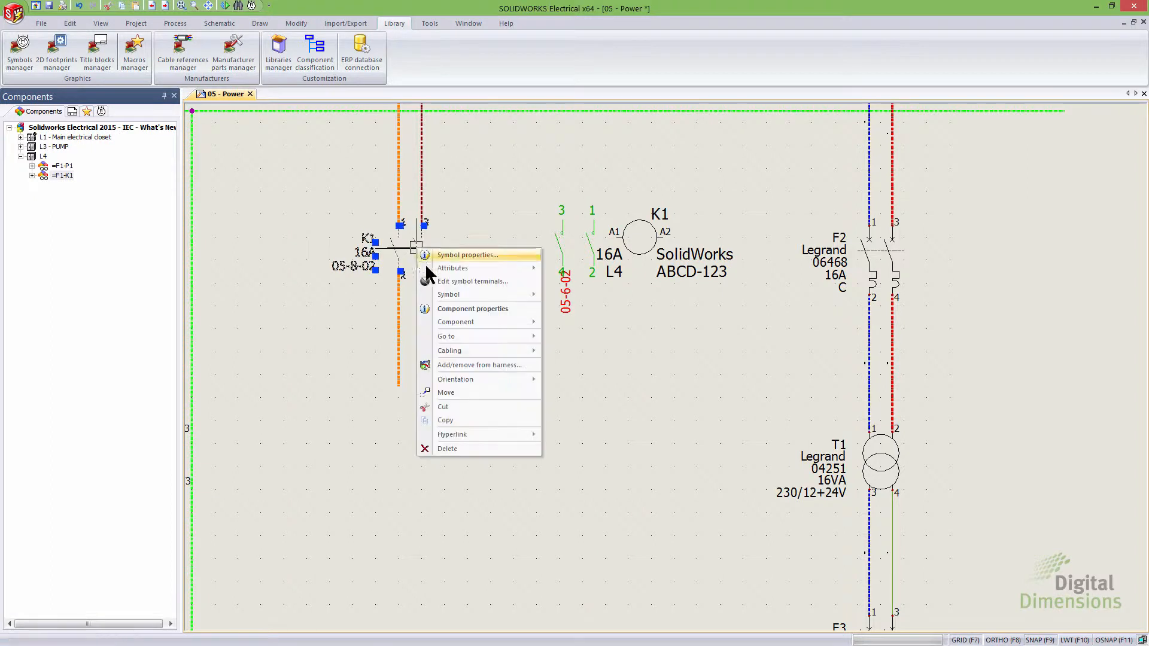
{"action": "mouse_move", "coordinate": [482, 319]}
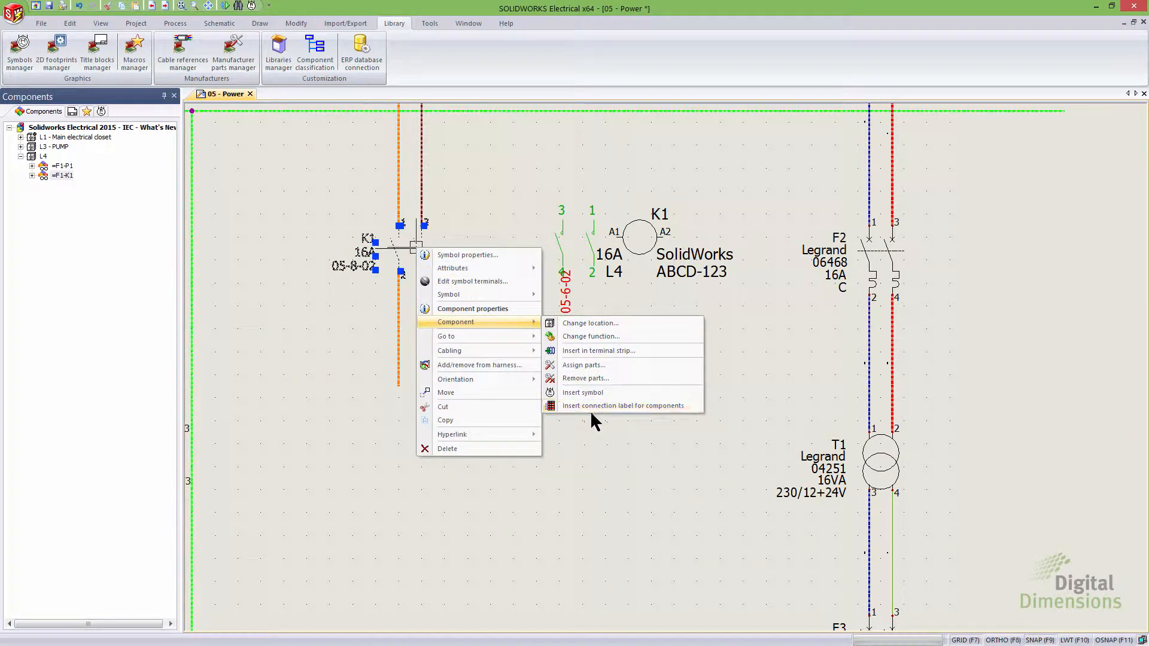
{"action": "left_click", "coordinate": [614, 449]}
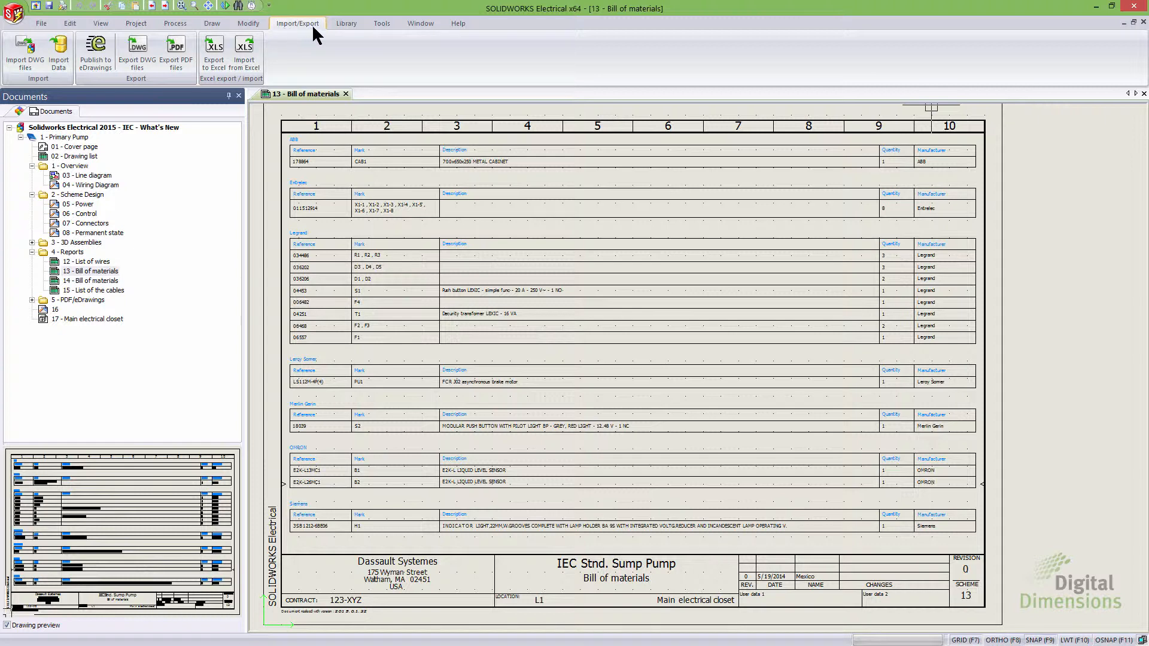
- Start an Excel export of the project data and exclude AllObjects.xls, leaving only the ElectricalComponents.xls template selected
{"action": "left_click", "coordinate": [214, 64]}
{"action": "left_click_drag", "start_coordinate": [307, 160], "coordinate": [299, 114]}
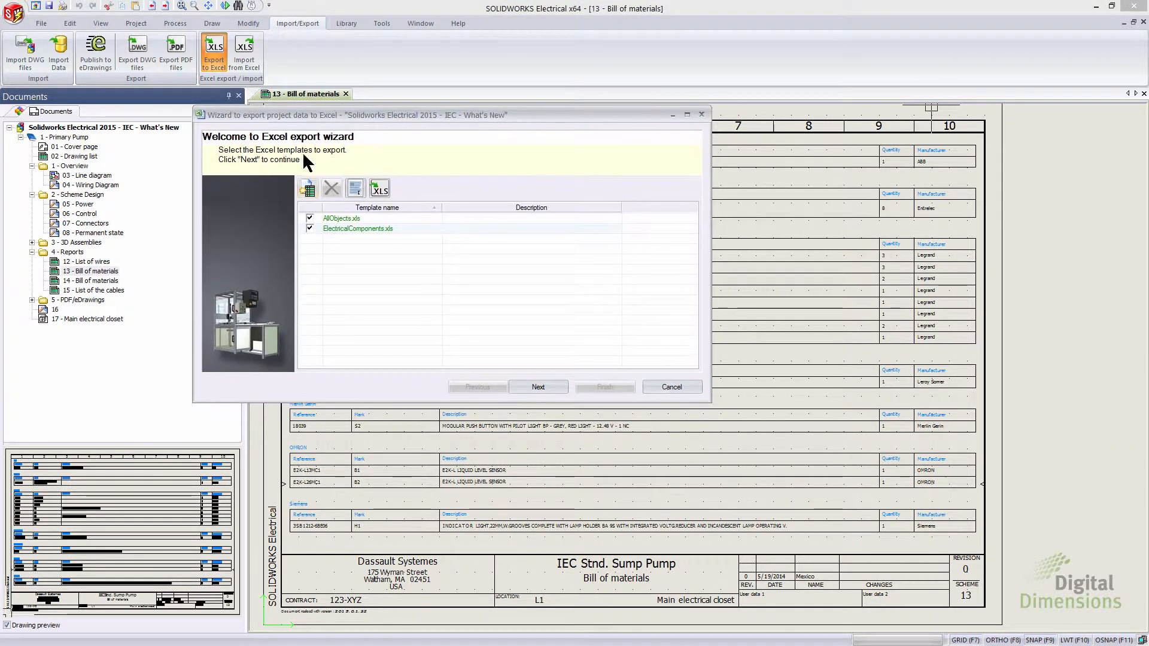
{"action": "left_click", "coordinate": [309, 228]}
{"action": "left_click", "coordinate": [310, 218]}
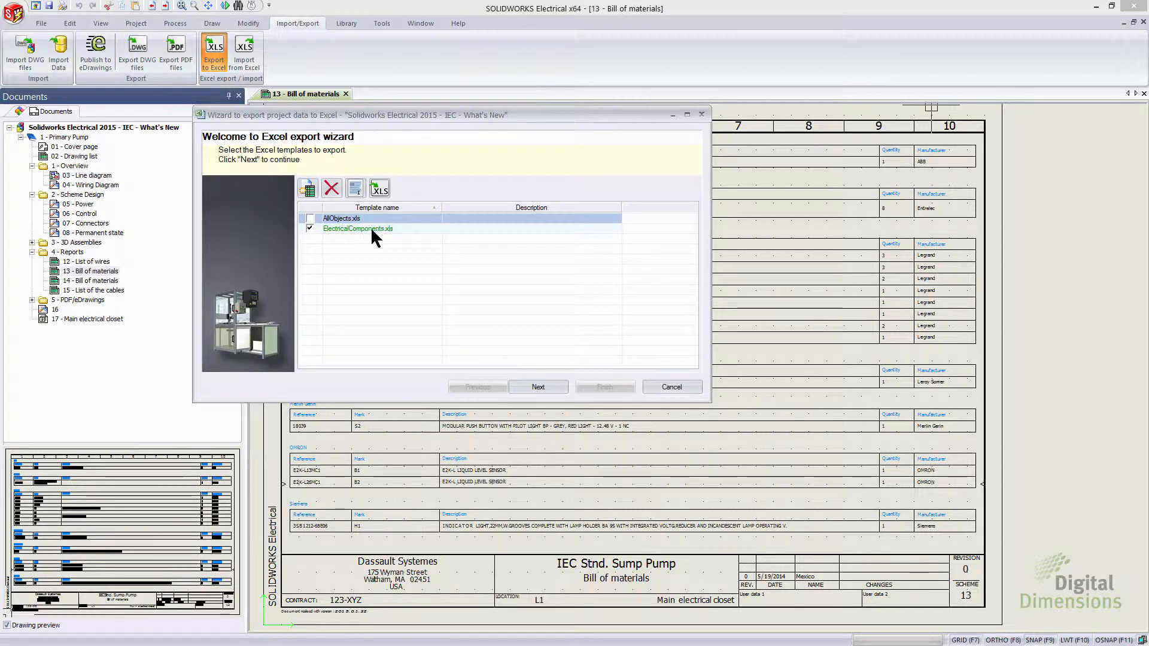
- Export ElectricalComponents.xls another time to the xls export folder on the desktop and open the exported file in Excel
{"action": "left_click", "coordinate": [539, 389]}
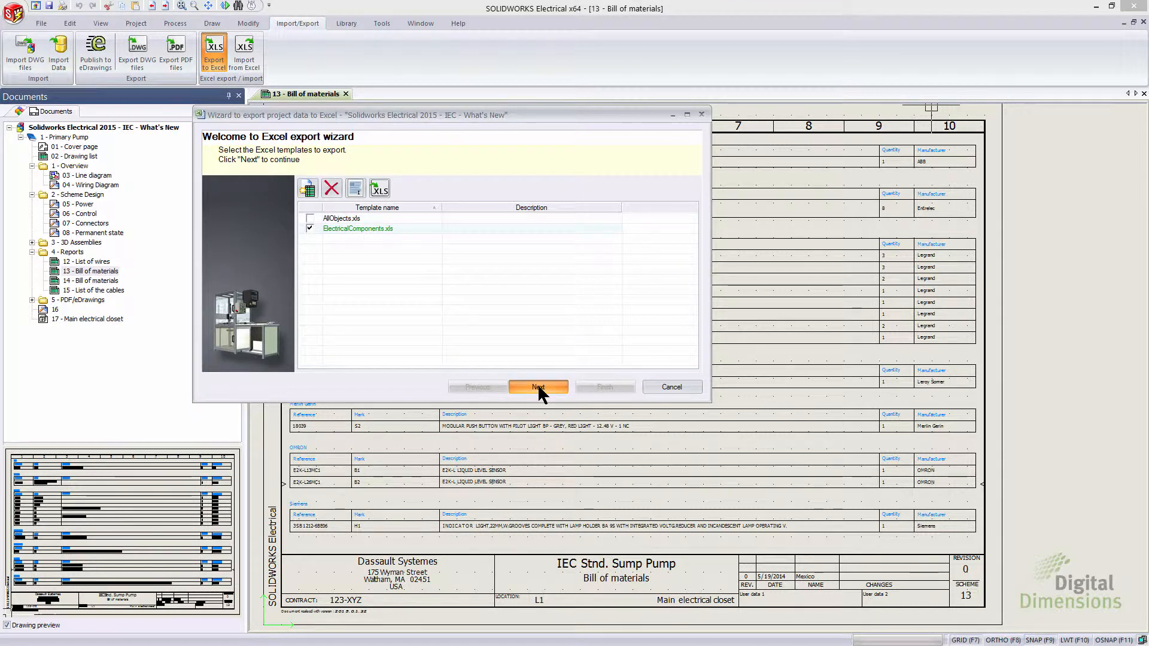
{"action": "left_click", "coordinate": [539, 387]}
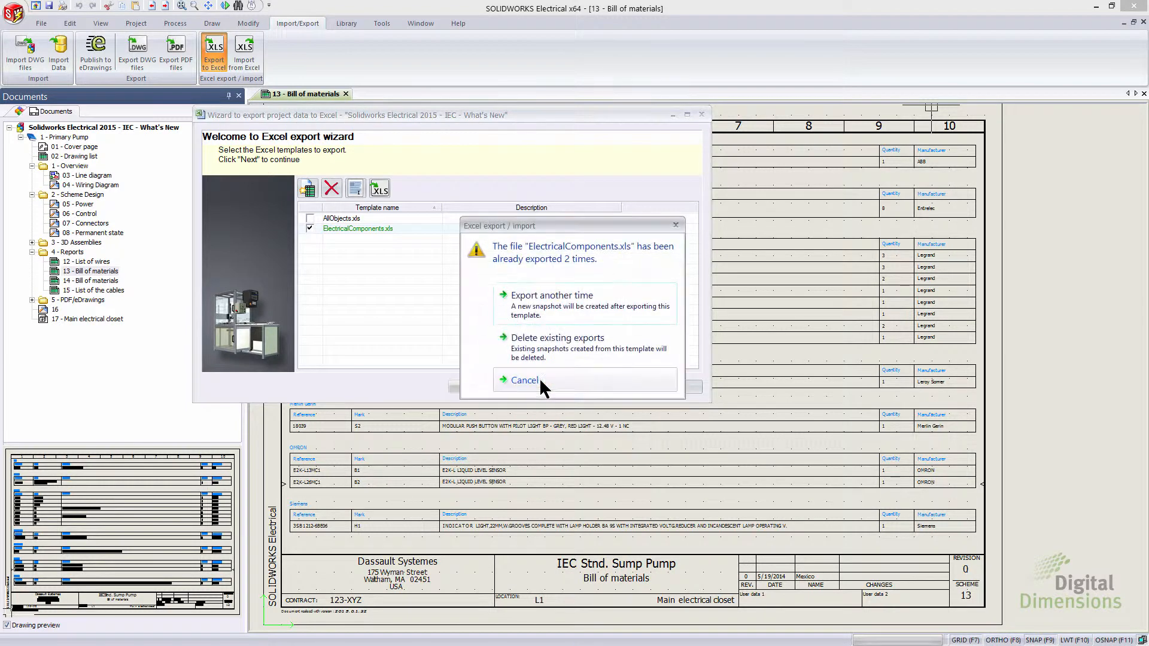
{"action": "left_click", "coordinate": [572, 304]}
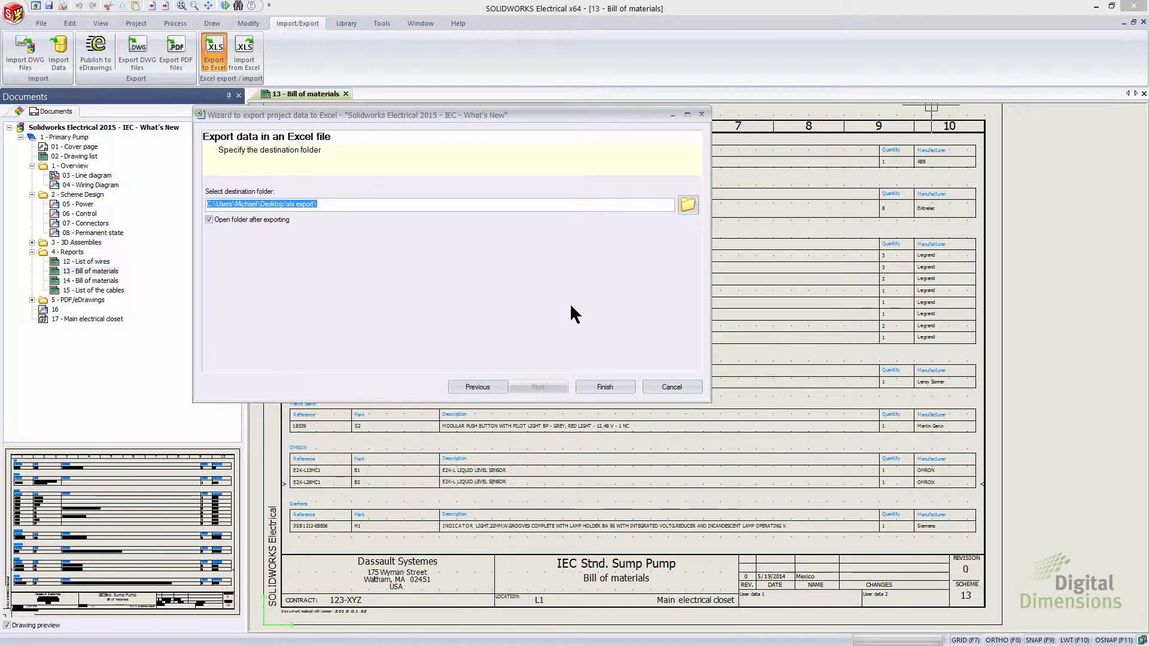
{"action": "left_click", "coordinate": [601, 388]}
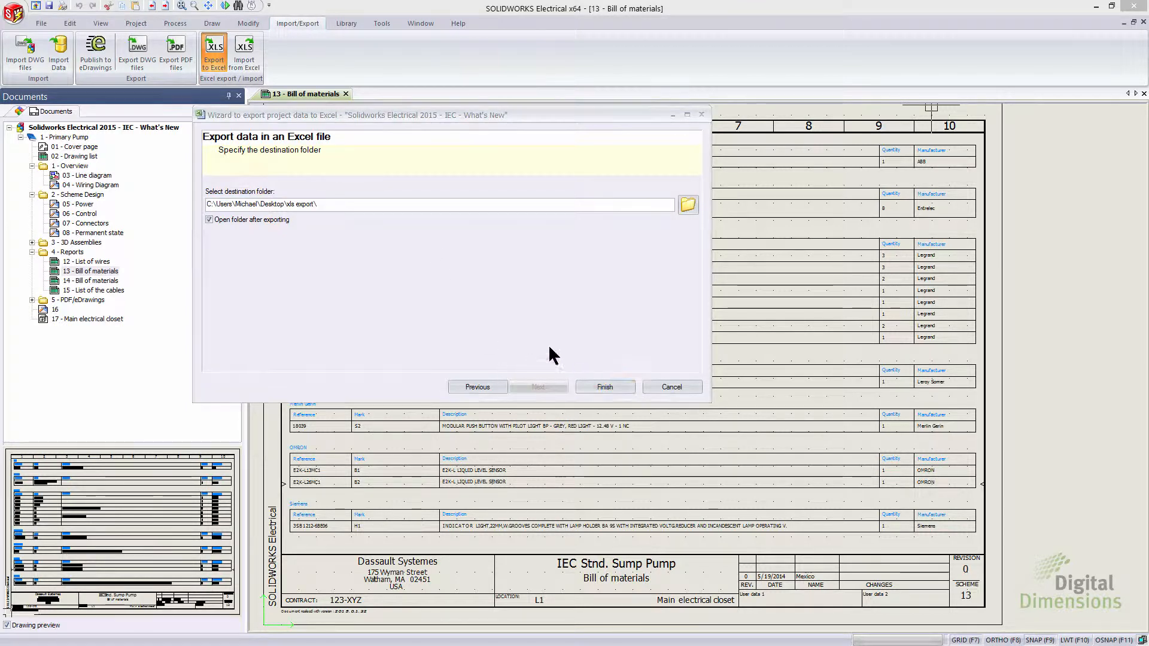
{"action": "left_click", "coordinate": [535, 293]}
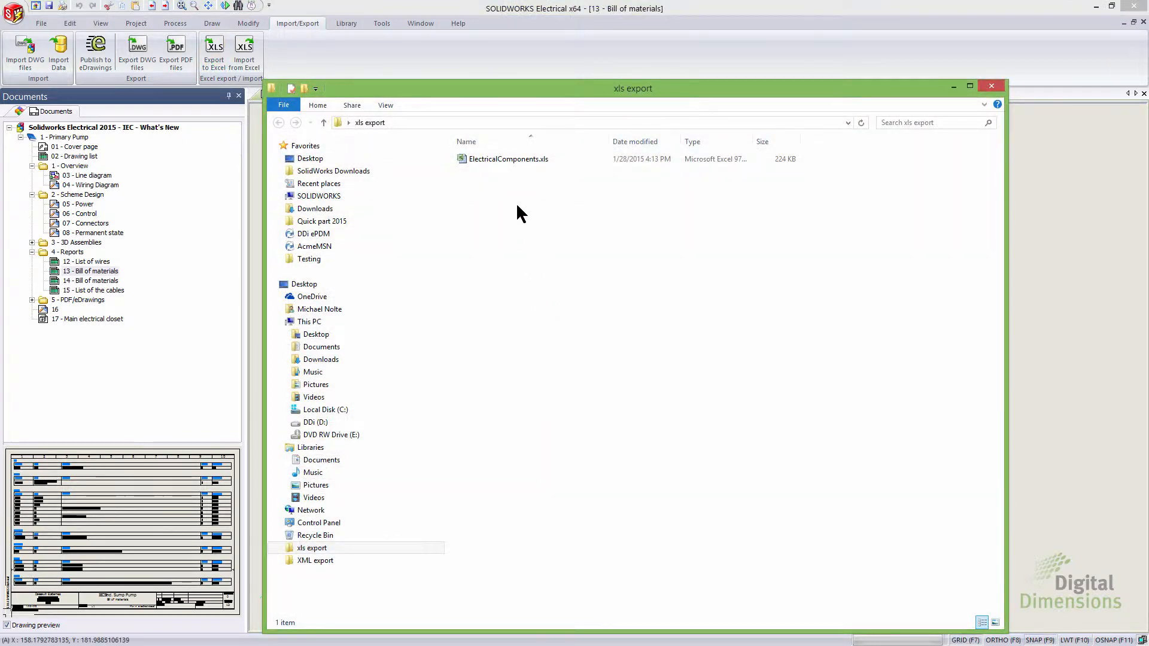
{"action": "left_click", "coordinate": [511, 160]}
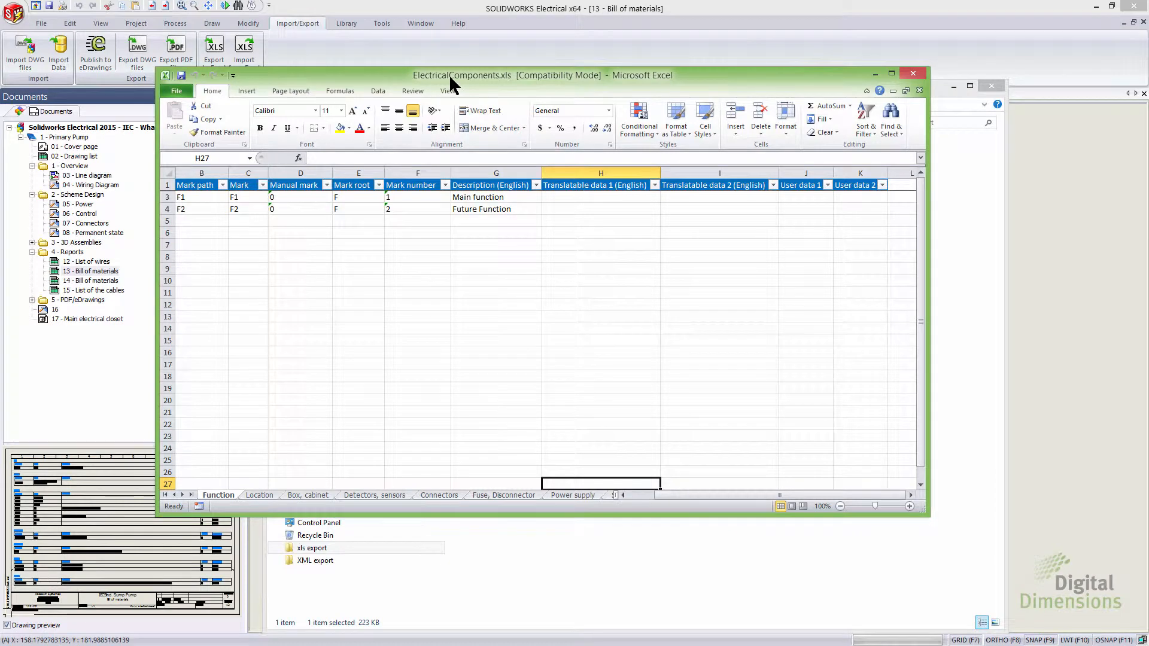
- Review the Function, Location, Box, cabinet and Contactor, relay sheets of the exported workbook, and close the workbook and export folder
{"action": "double_click", "coordinate": [455, 76]}
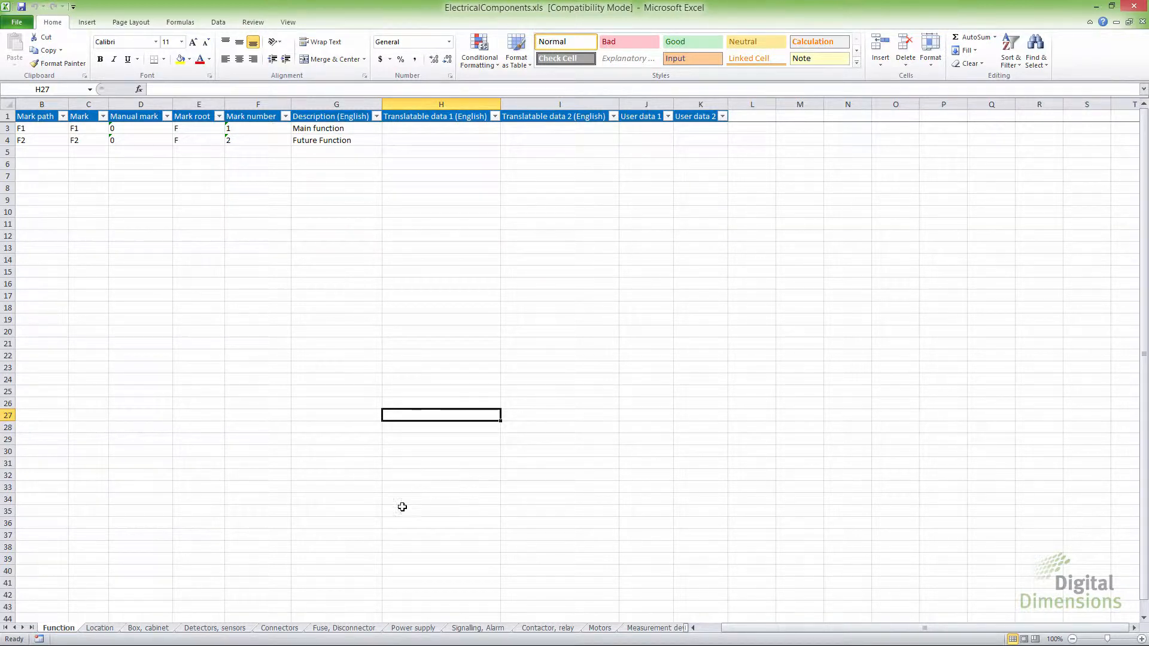
{"action": "left_click", "coordinate": [58, 628]}
{"action": "left_click", "coordinate": [97, 629]}
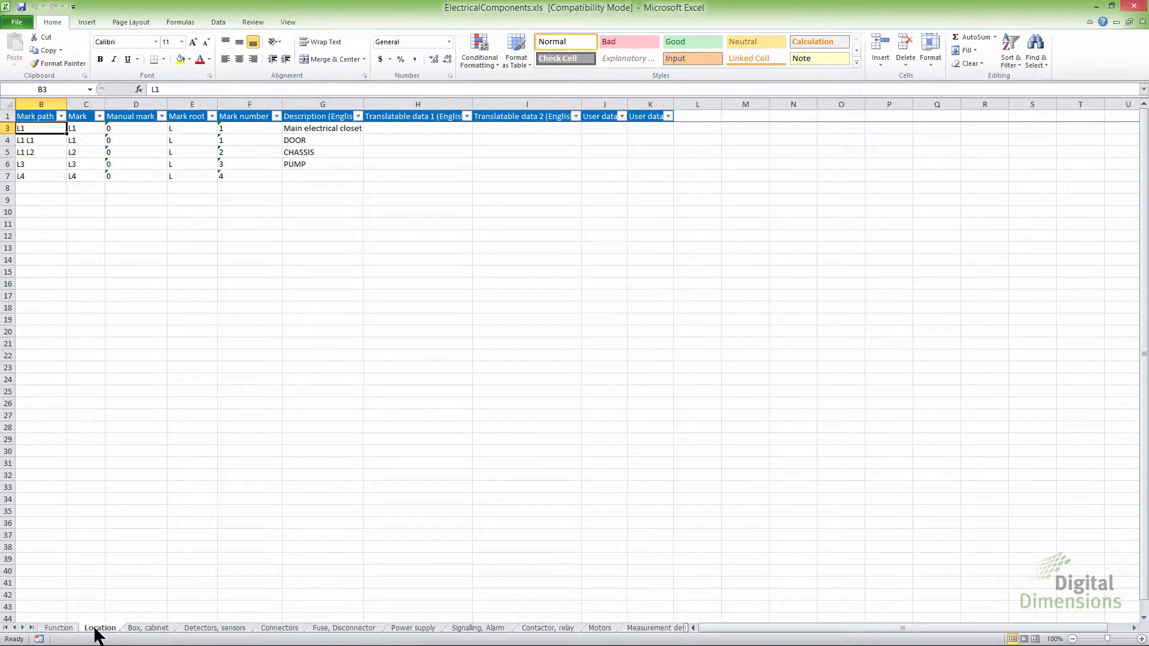
{"action": "left_click", "coordinate": [151, 629]}
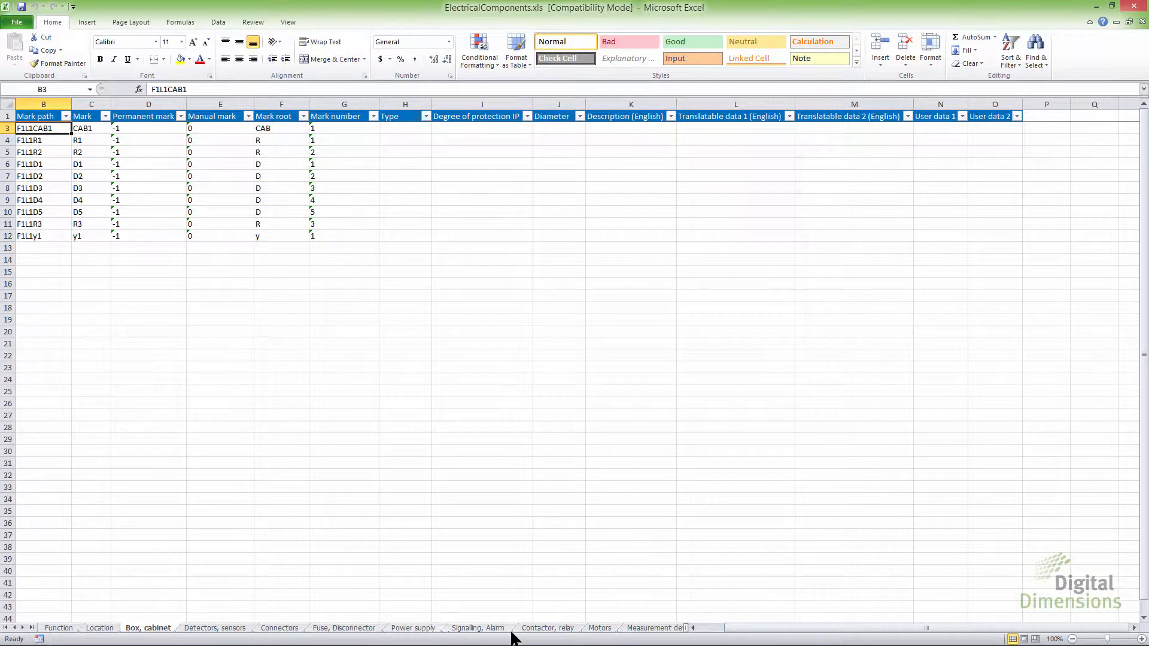
{"action": "left_click", "coordinate": [550, 630]}
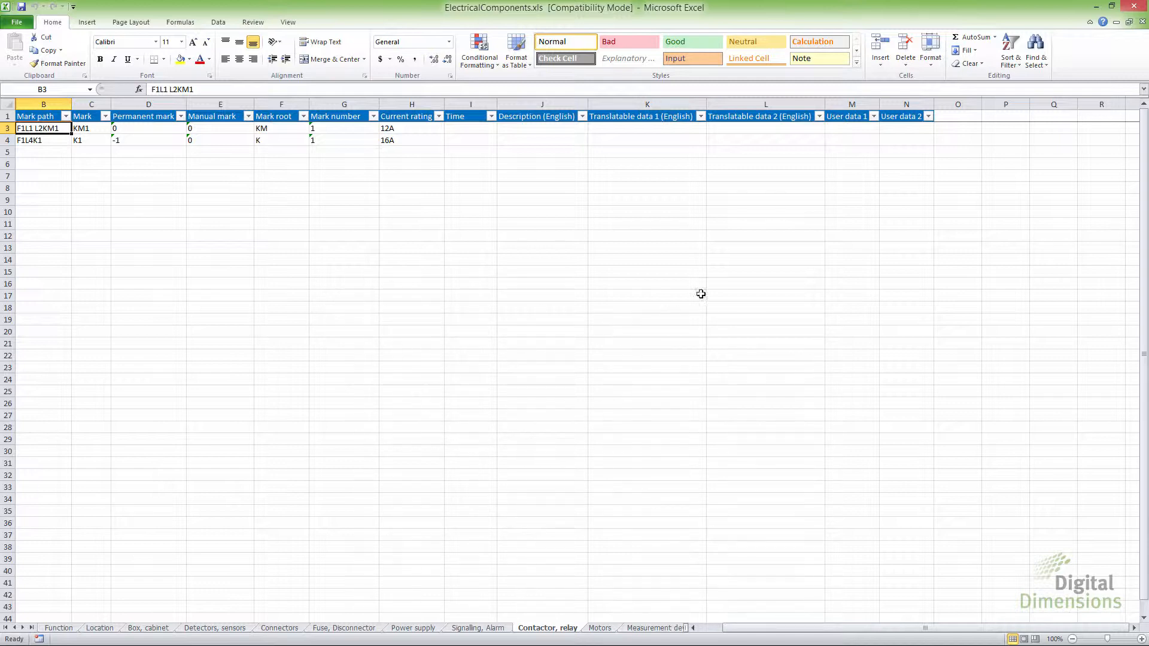
{"action": "left_click", "coordinate": [1134, 6]}
{"action": "left_click", "coordinate": [994, 86]}
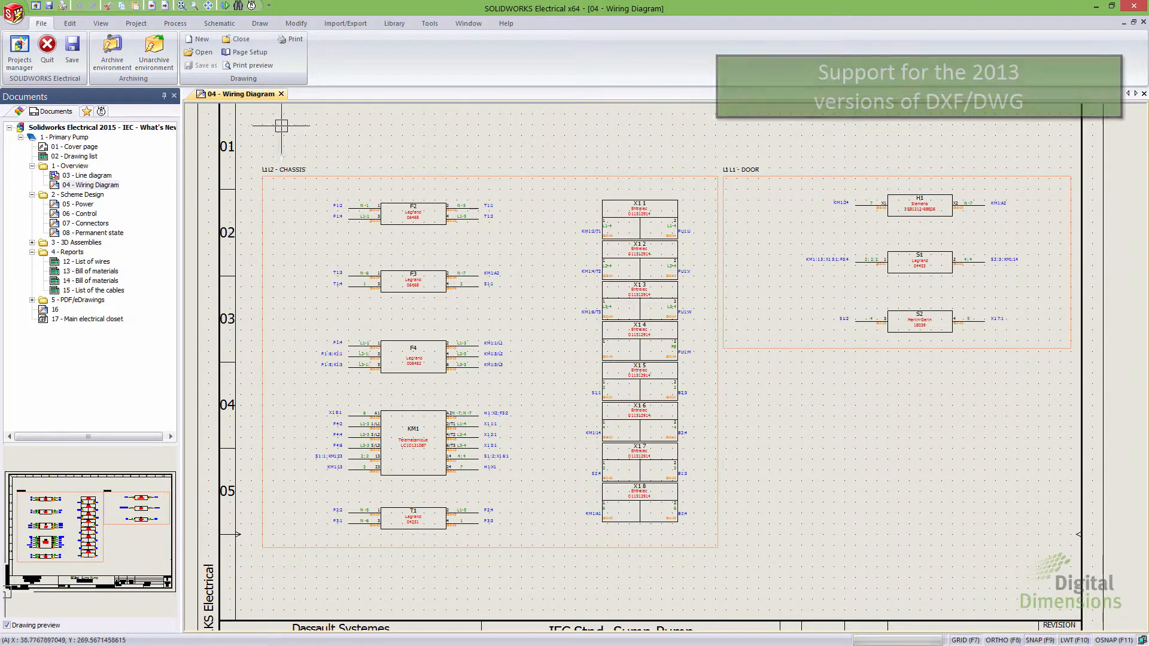
- Open the DWG file export for the project and examine the available DWG/DXF format versions
{"action": "left_click", "coordinate": [351, 25]}
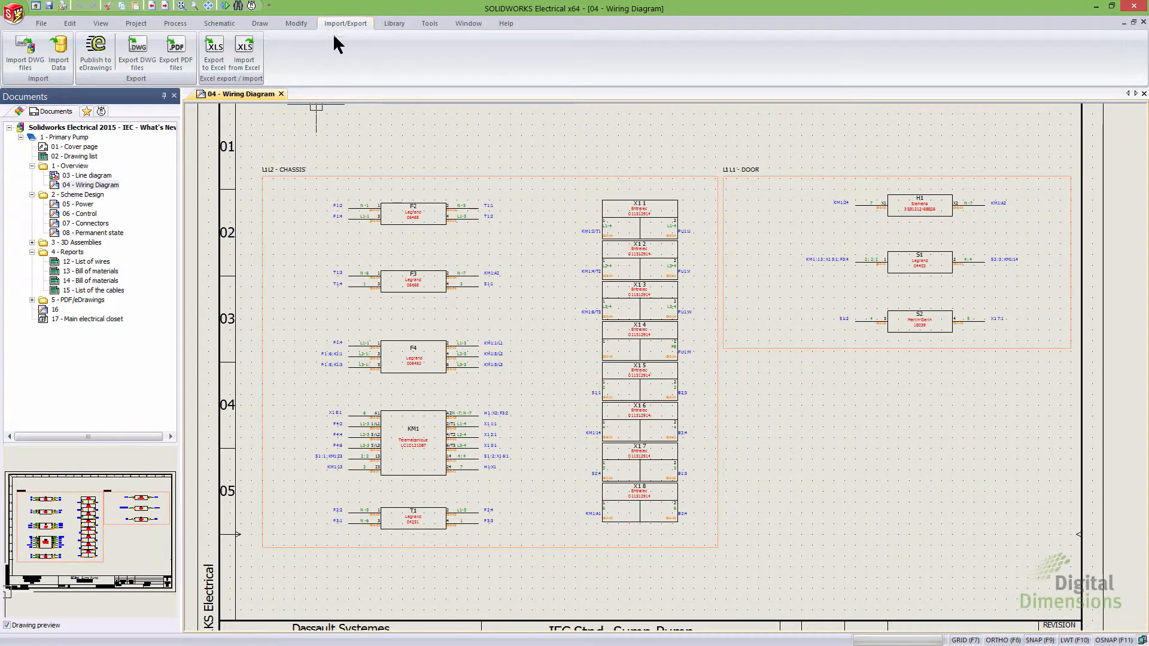
{"action": "left_click", "coordinate": [138, 62]}
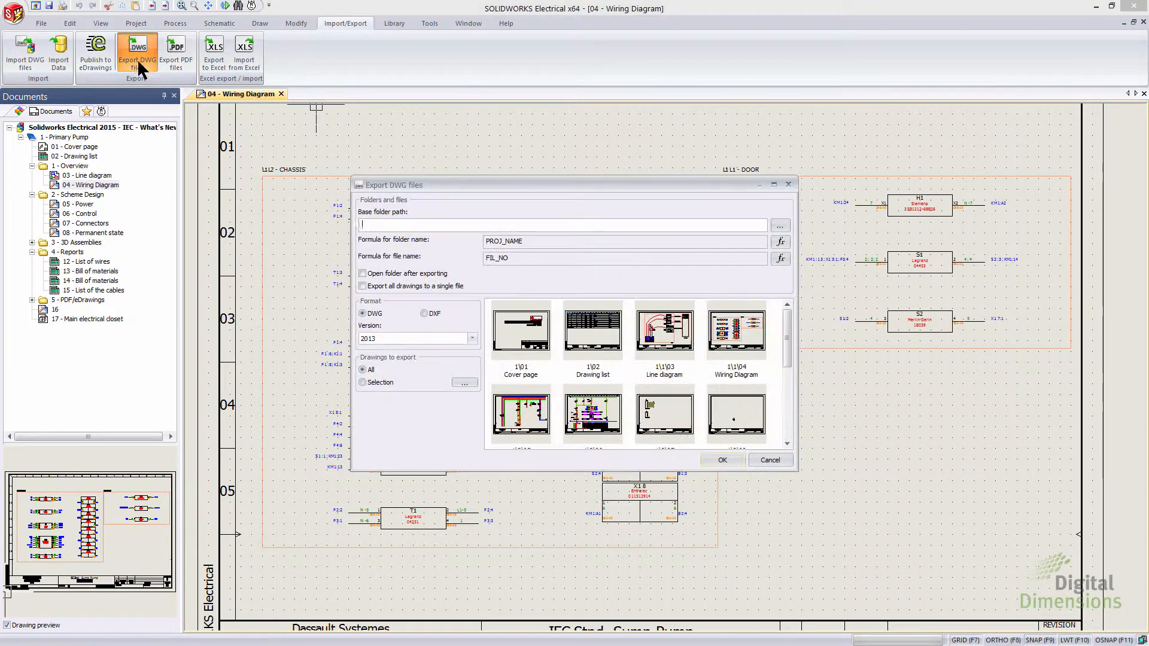
{"action": "left_click_drag", "start_coordinate": [449, 185], "coordinate": [412, 128]}
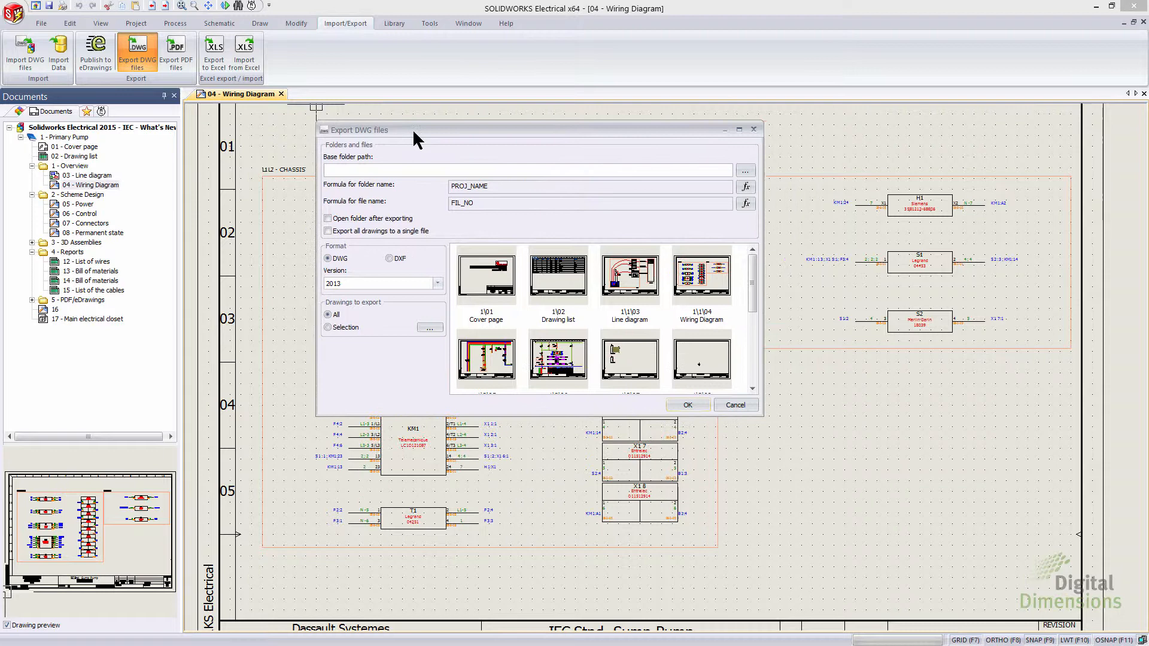
{"action": "left_click", "coordinate": [437, 281]}
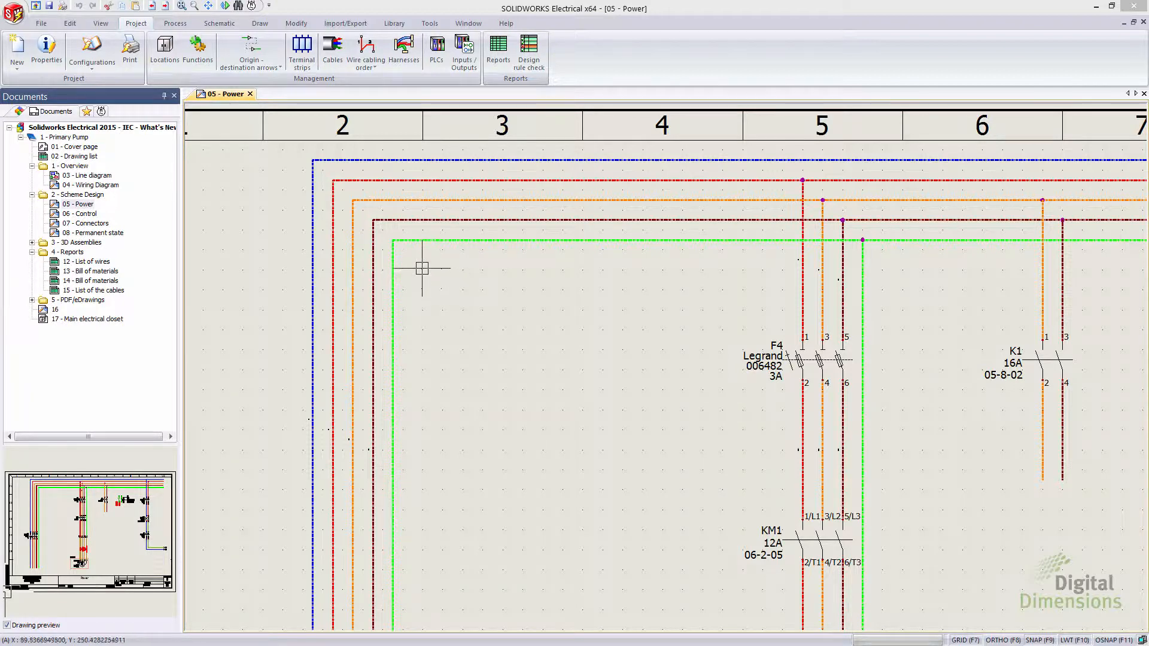
- Open the wire style manager and display the properties of the green Control wire style in the first N L1 L2 L3 set
{"action": "left_click", "coordinate": [93, 62]}
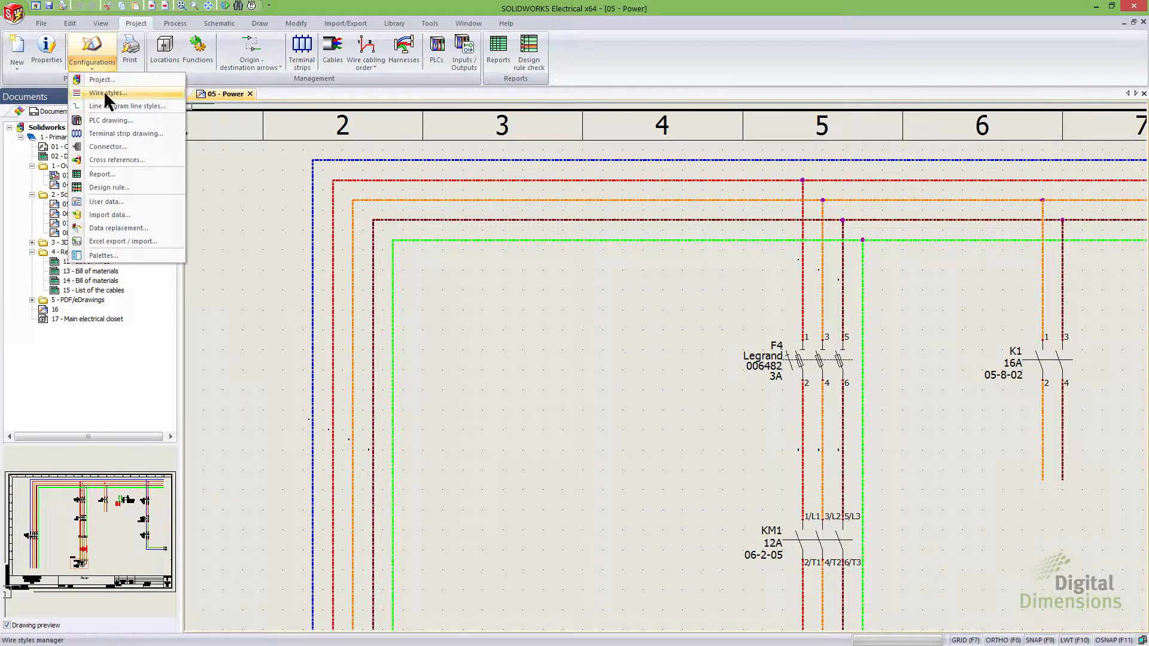
{"action": "left_click", "coordinate": [103, 94]}
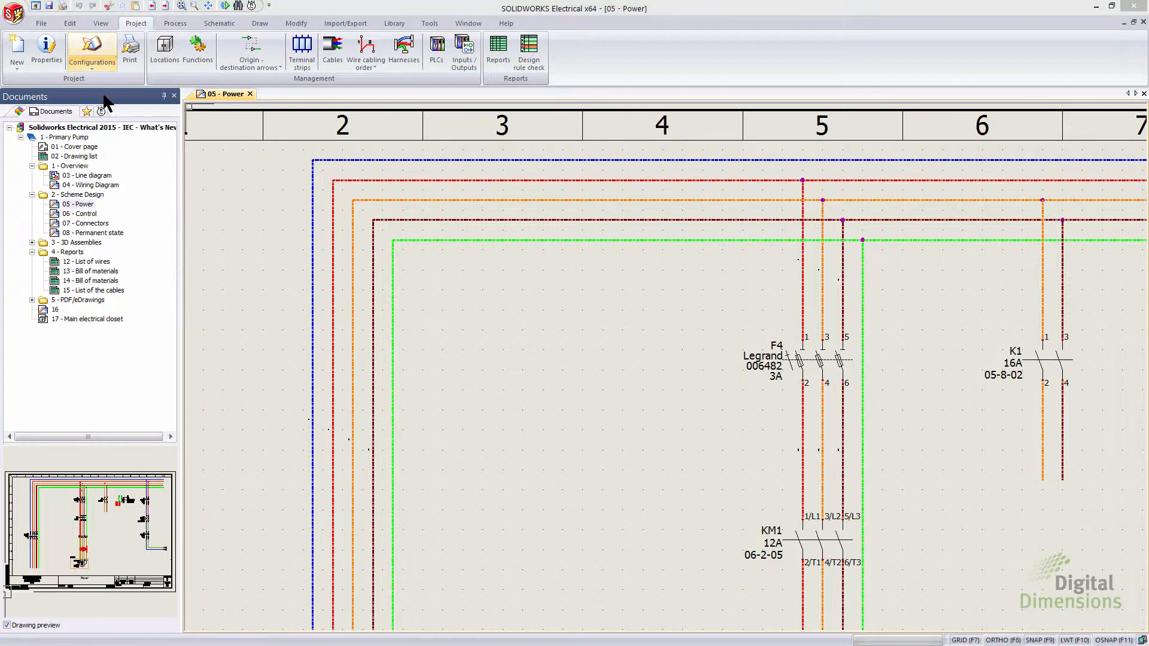
{"action": "left_click_drag", "start_coordinate": [464, 138], "coordinate": [640, 145]}
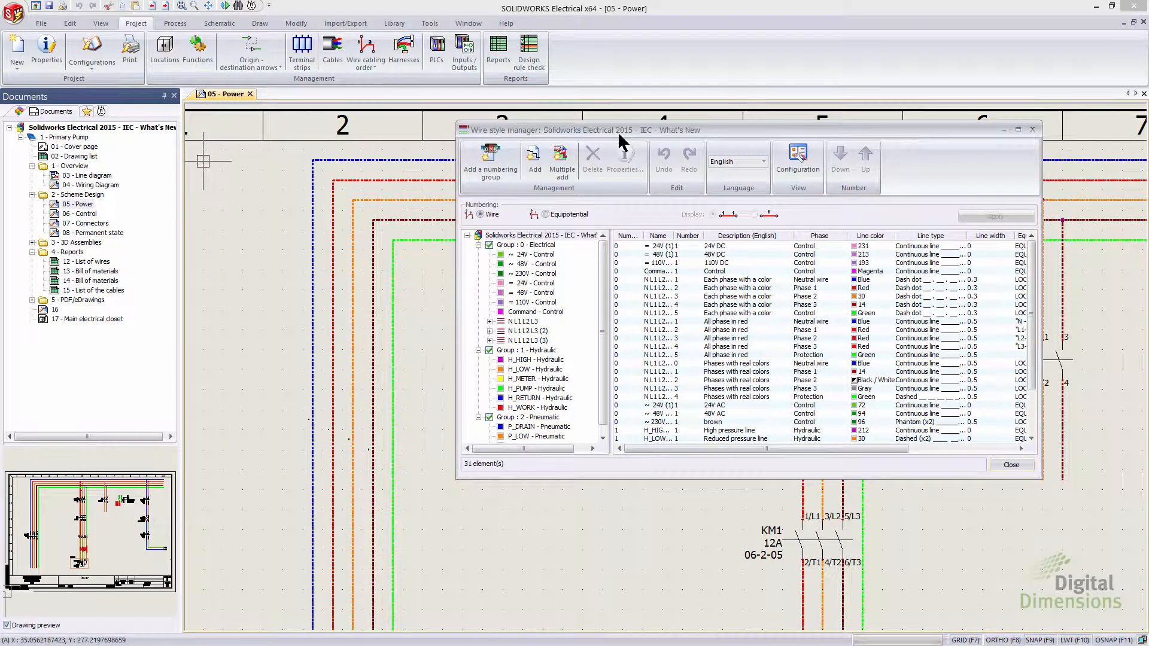
{"action": "left_click", "coordinate": [490, 321]}
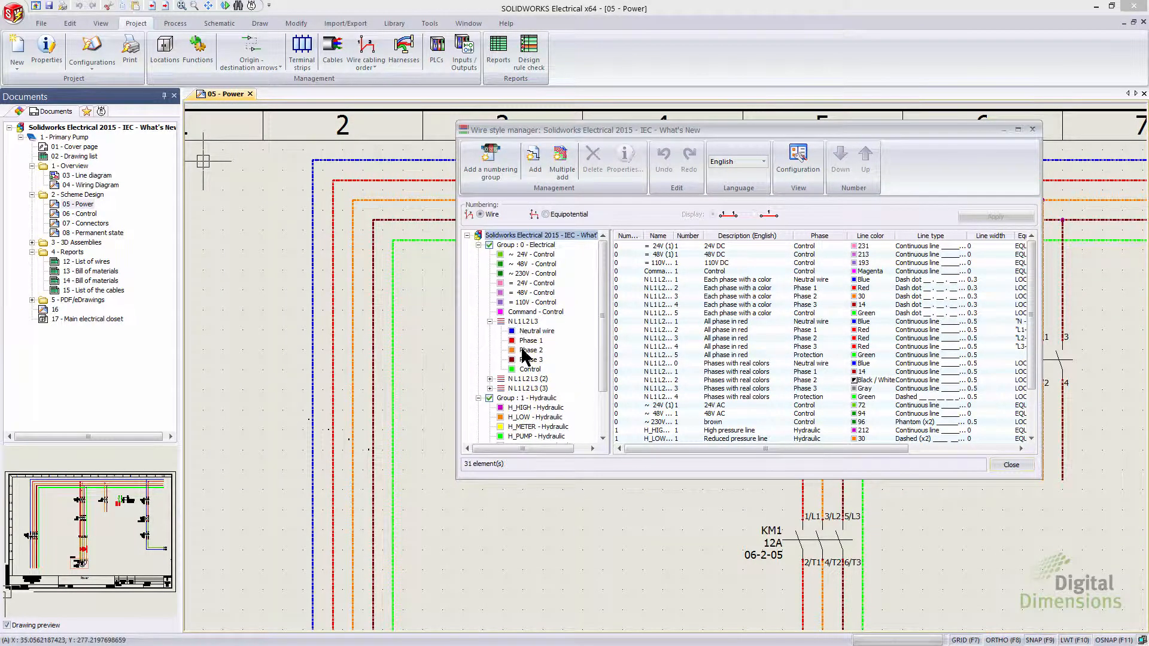
{"action": "left_click", "coordinate": [528, 369]}
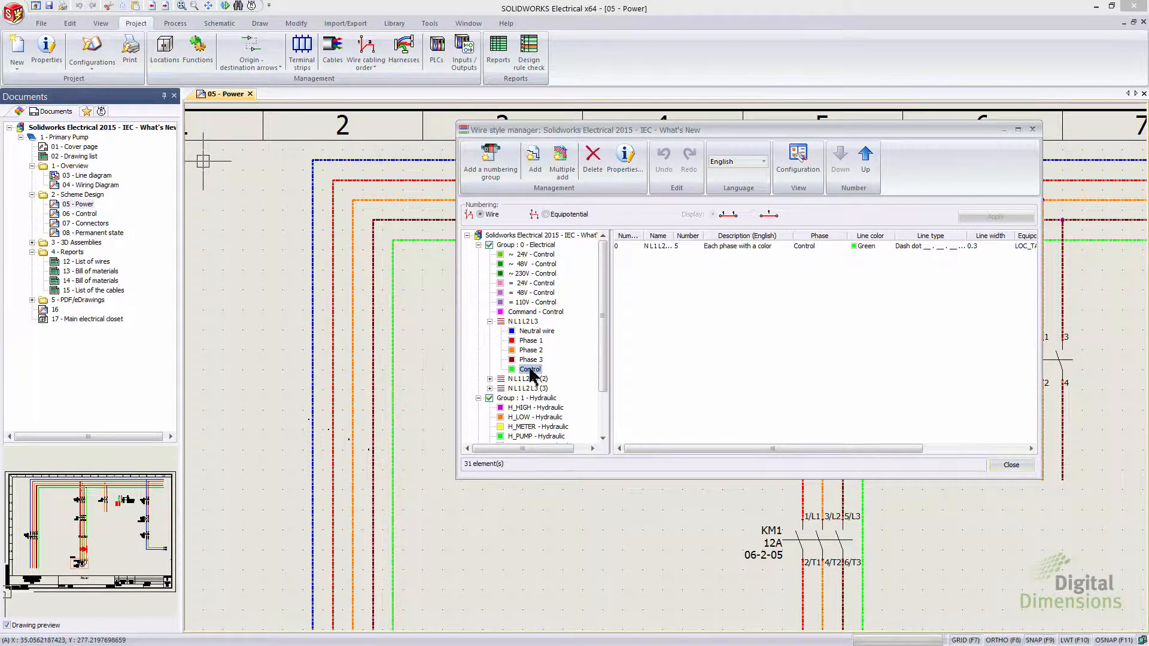
{"action": "left_click", "coordinate": [663, 247]}
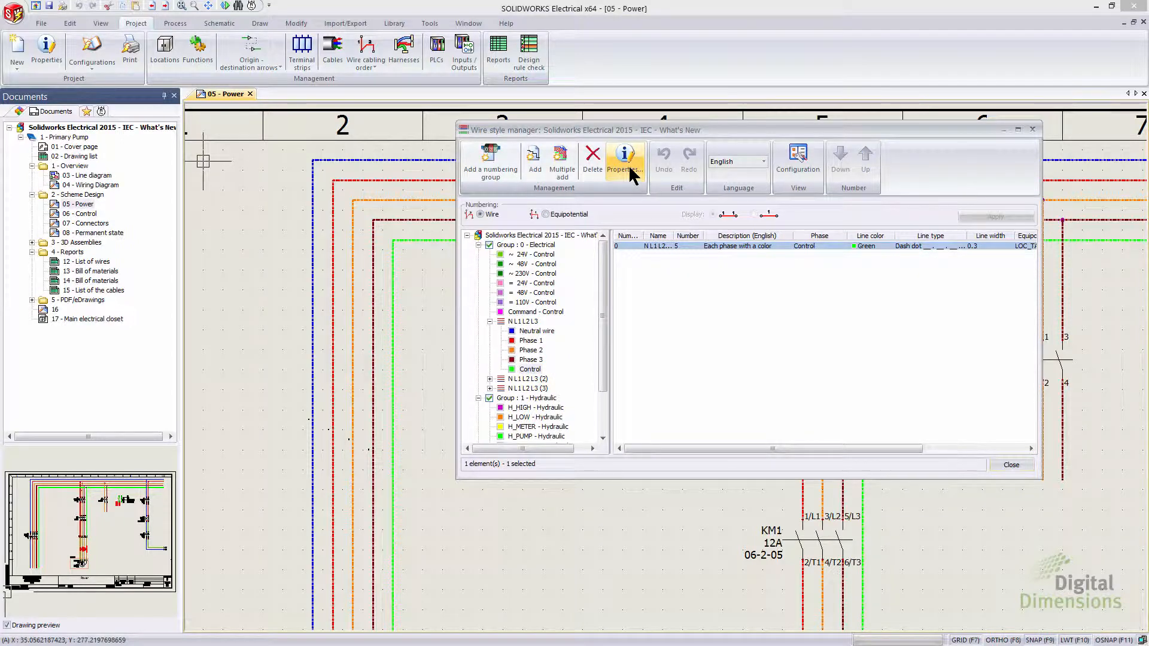
{"action": "left_click", "coordinate": [628, 164]}
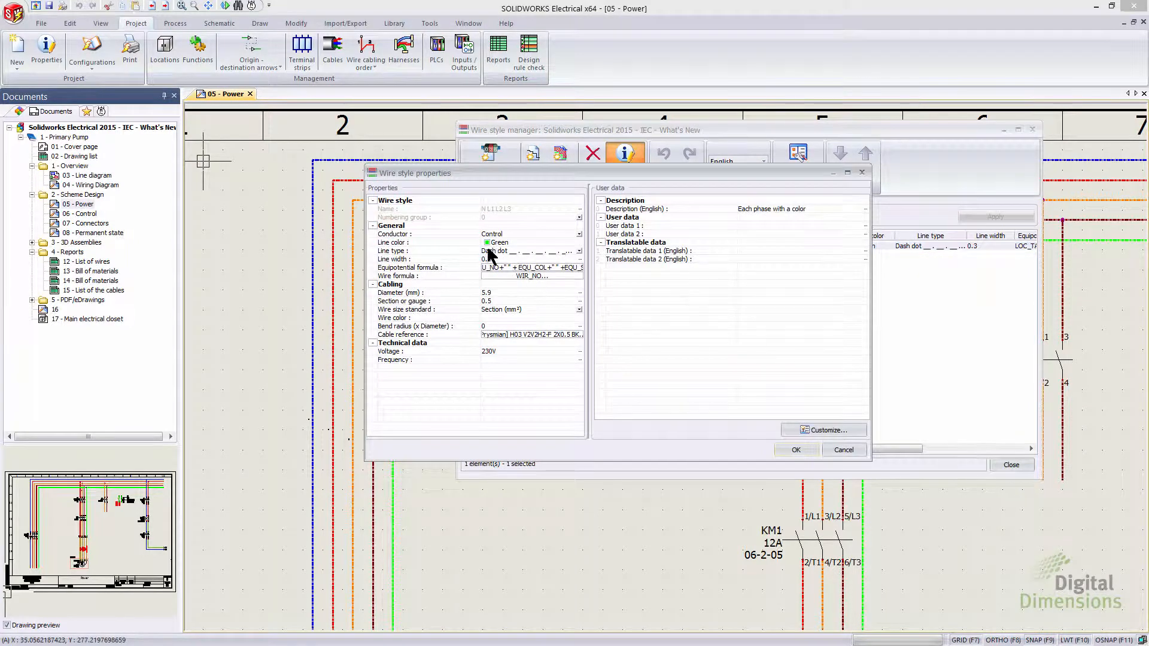
- Set the green Control wire style's line width to 0.6, close the wire style manager and inspect the green wire on the Power drawing
{"action": "left_click", "coordinate": [579, 252]}
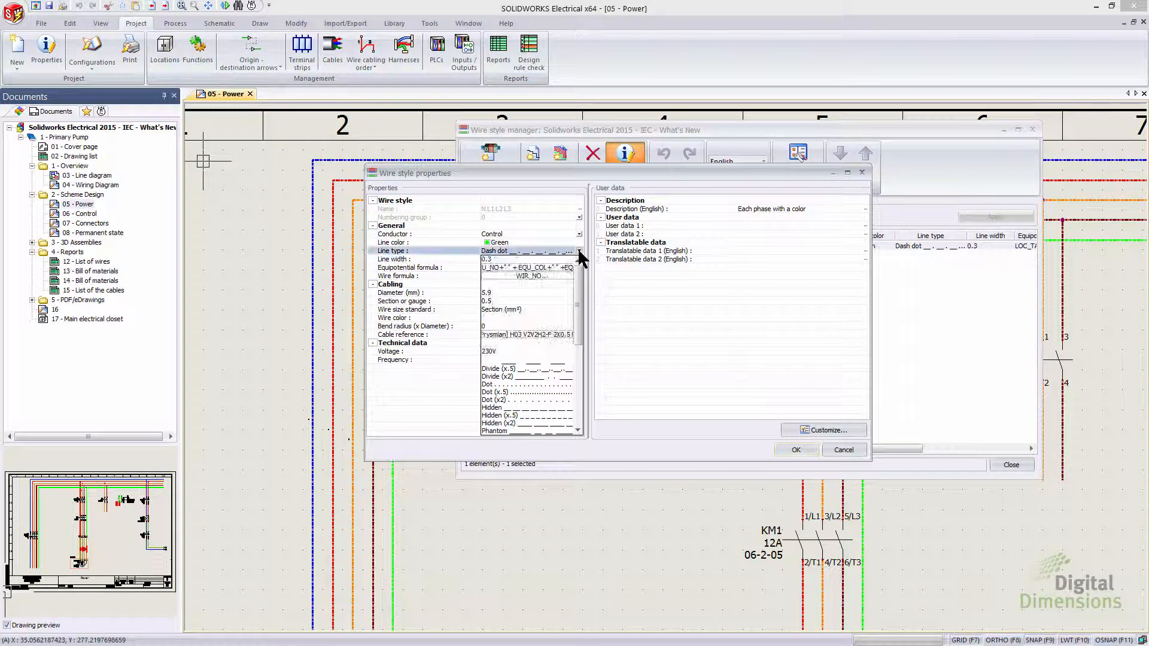
{"action": "left_click", "coordinate": [449, 251]}
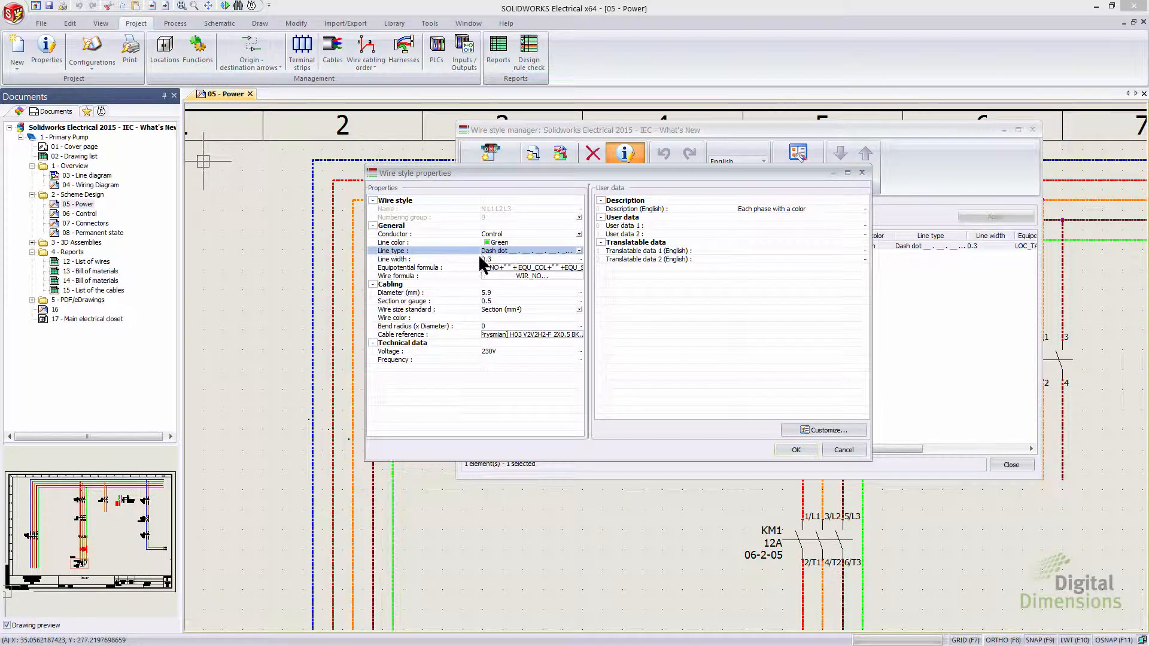
{"action": "left_click", "coordinate": [502, 259]}
{"action": "left_click", "coordinate": [503, 259]}
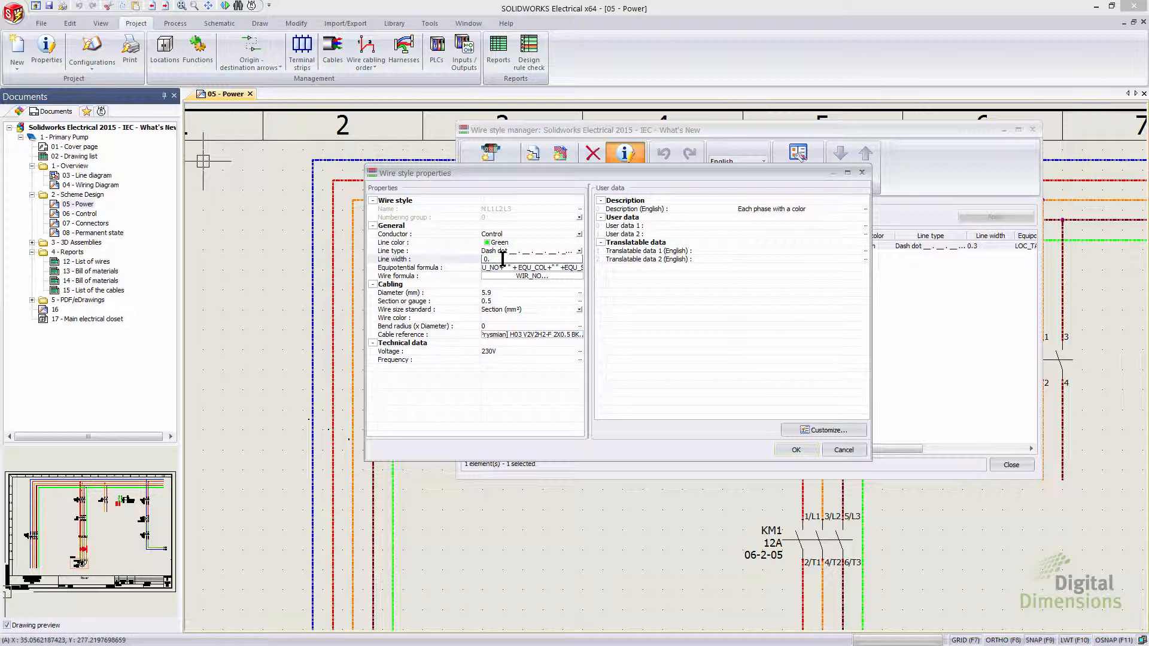
{"action": "key", "text": "Return"}
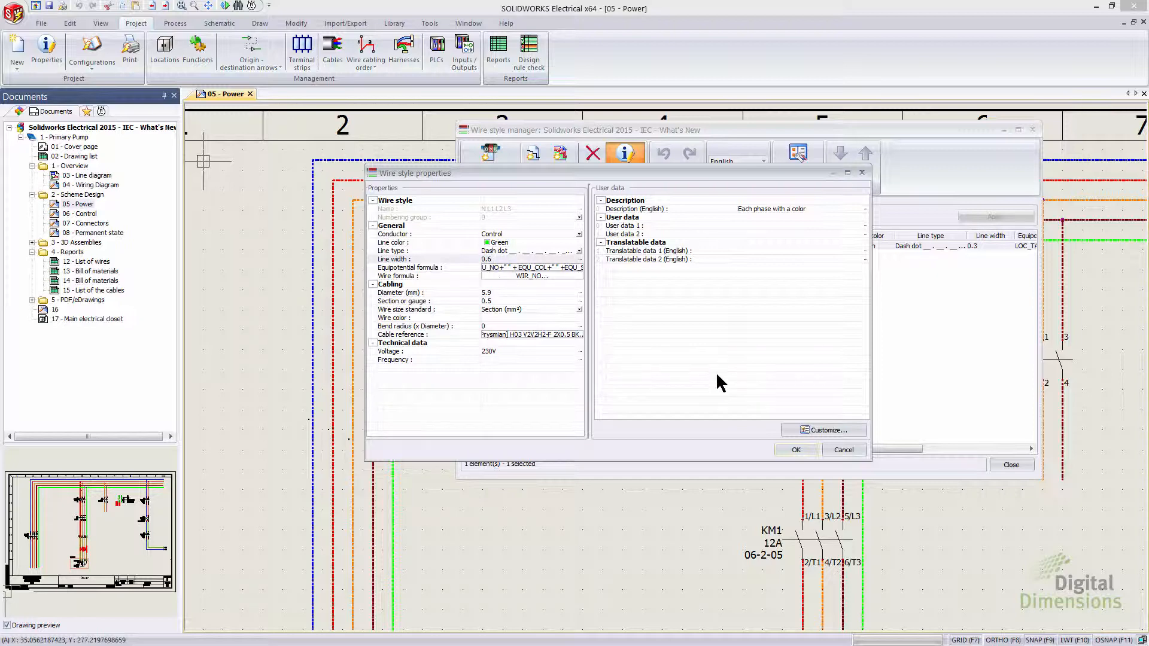
{"action": "left_click", "coordinate": [792, 449]}
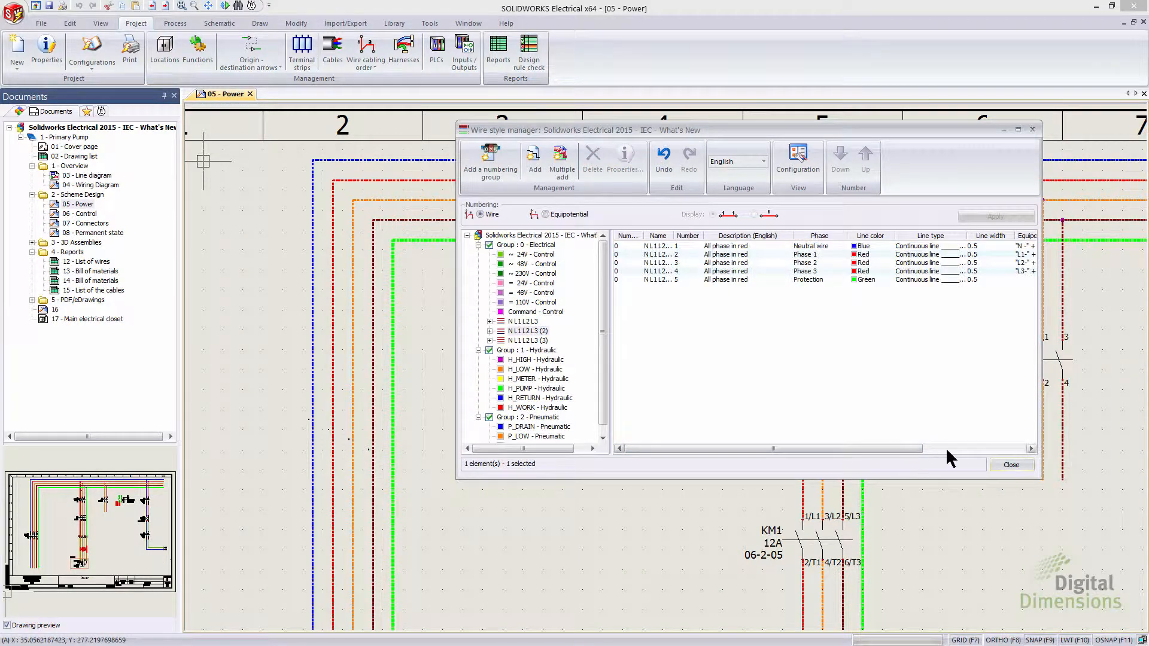
{"action": "left_click", "coordinate": [1011, 465]}
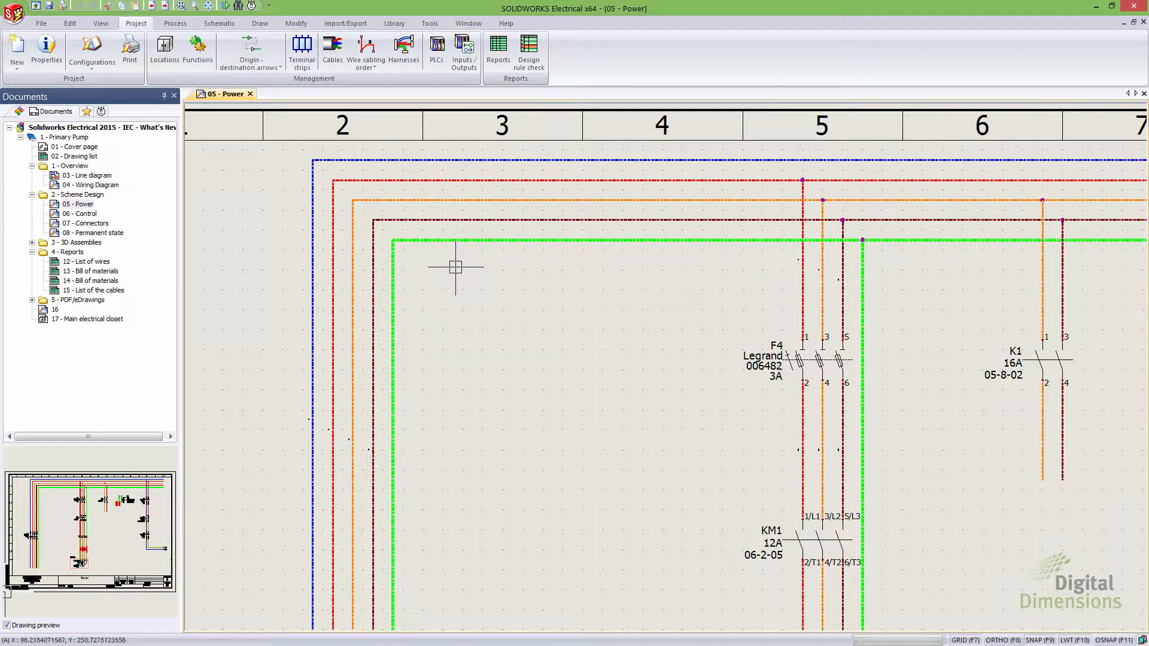
{"action": "scroll", "coordinate": [449, 257], "scroll_direction": "up", "scroll_amount": 3}
{"action": "scroll", "coordinate": [432, 244], "scroll_direction": "up", "scroll_amount": 1}
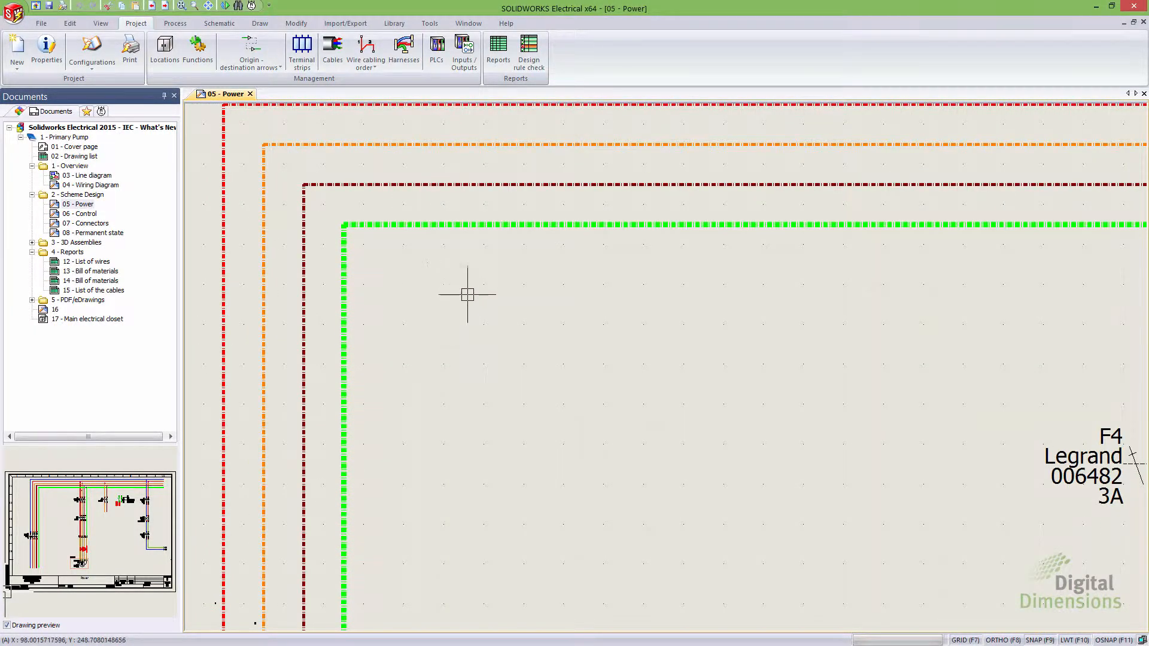
{"action": "scroll", "coordinate": [469, 295], "scroll_direction": "down", "scroll_amount": 2}
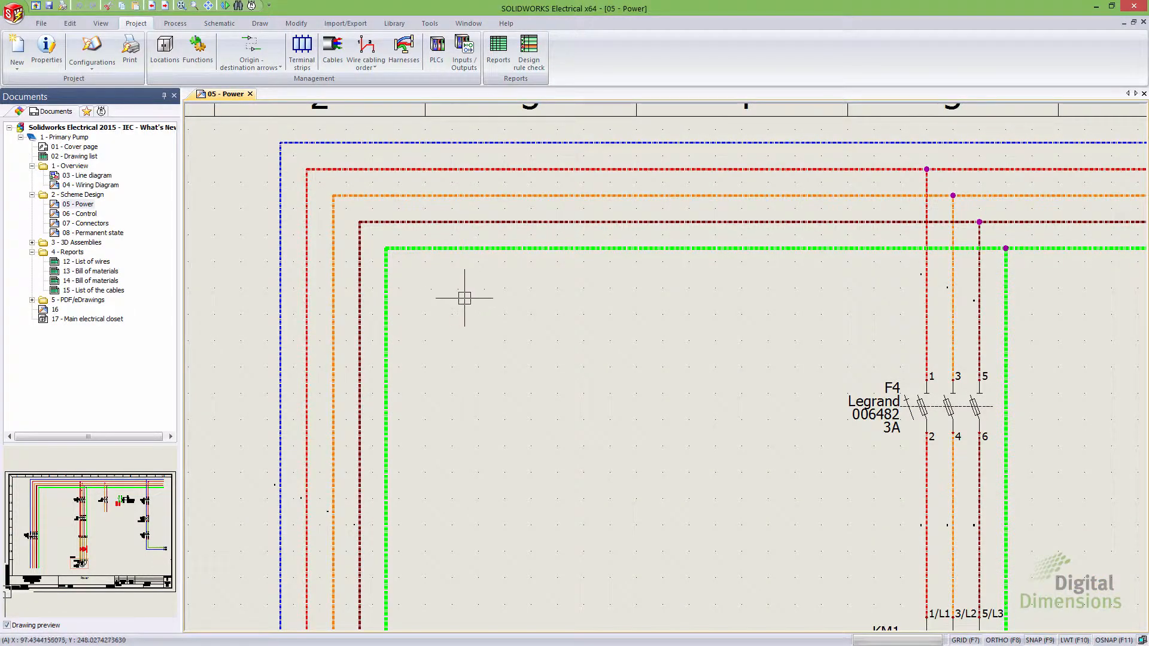
{"action": "middle_click_drag", "start_coordinate": [468, 301], "coordinate": [485, 311]}
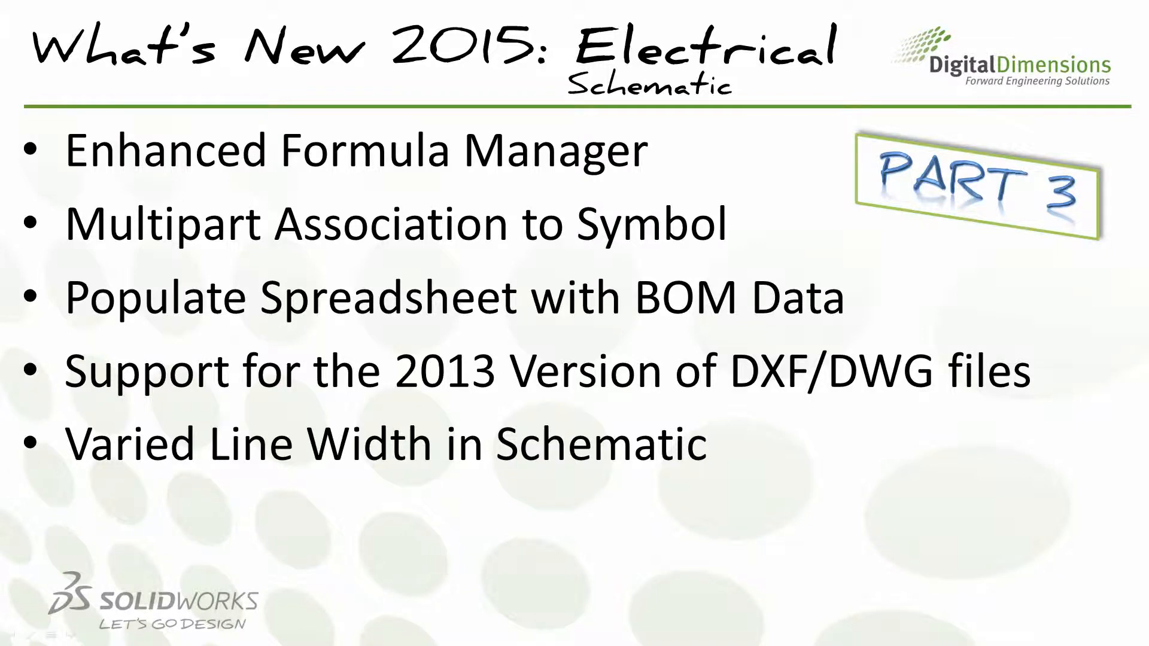
{"action": "key", "text": "Right"}
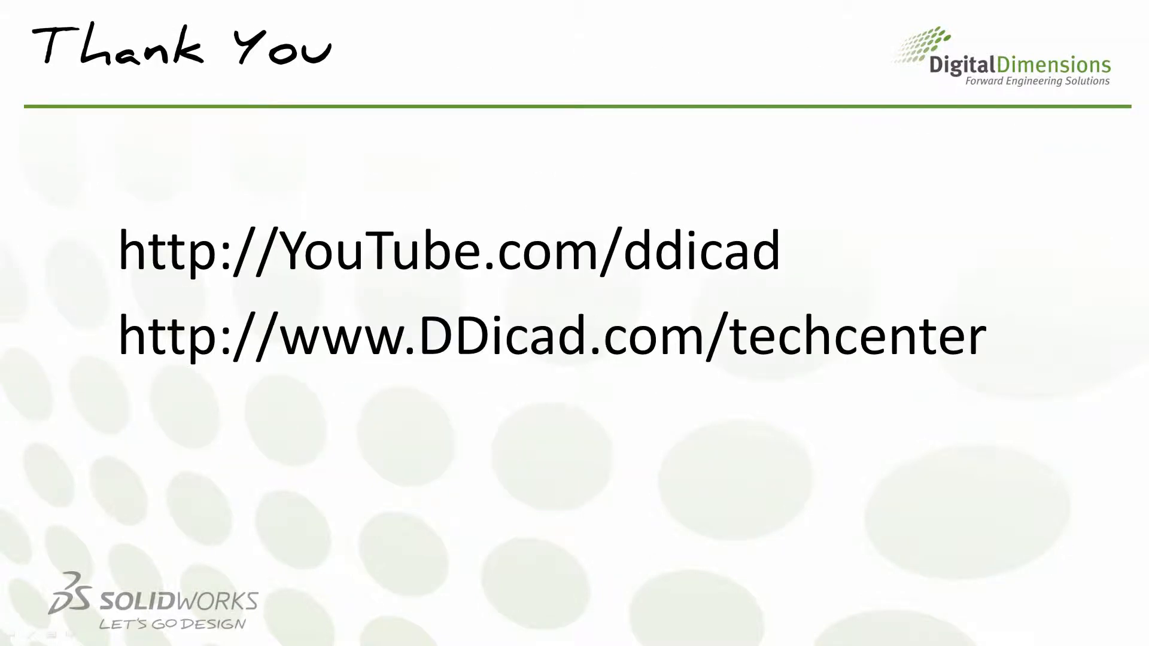